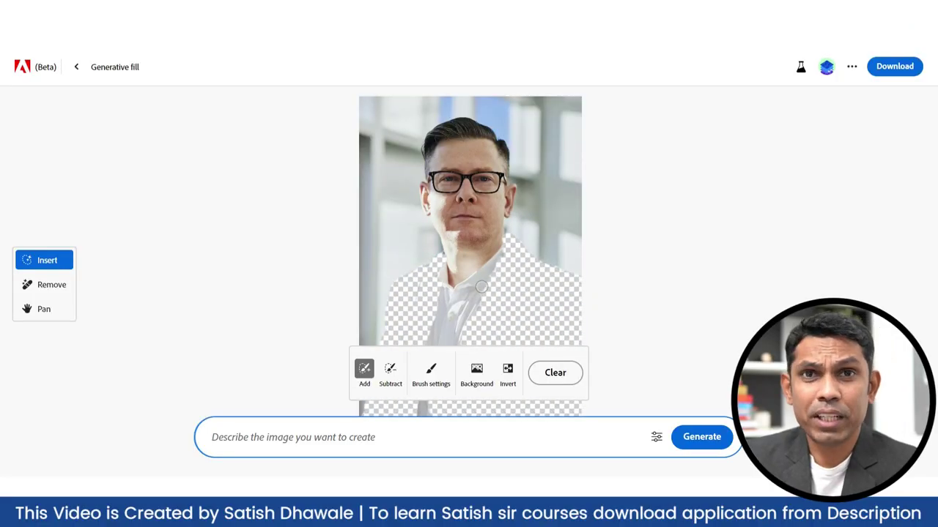
- Generate police jackets in the erased torso area with the prompt 'ADD POLICE JACKET'
left_click(262, 434)
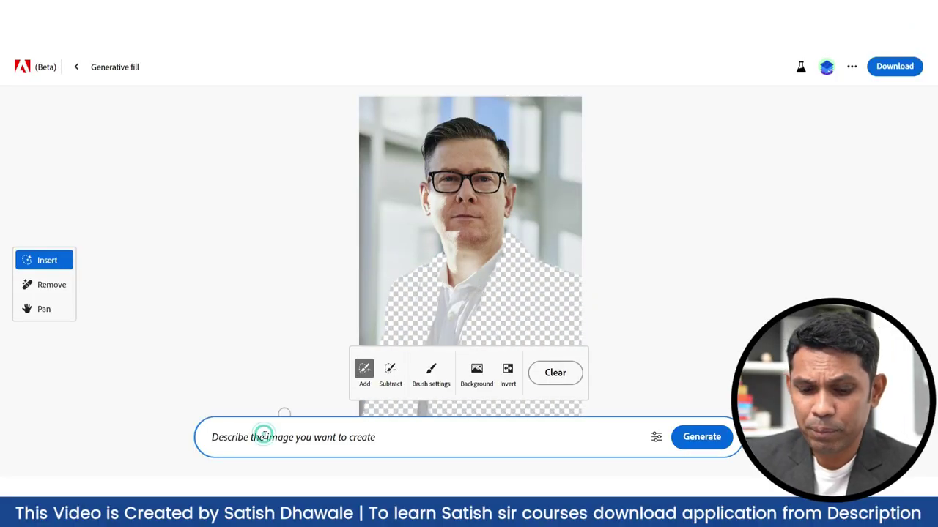
type("ADD POLICE JACKET")
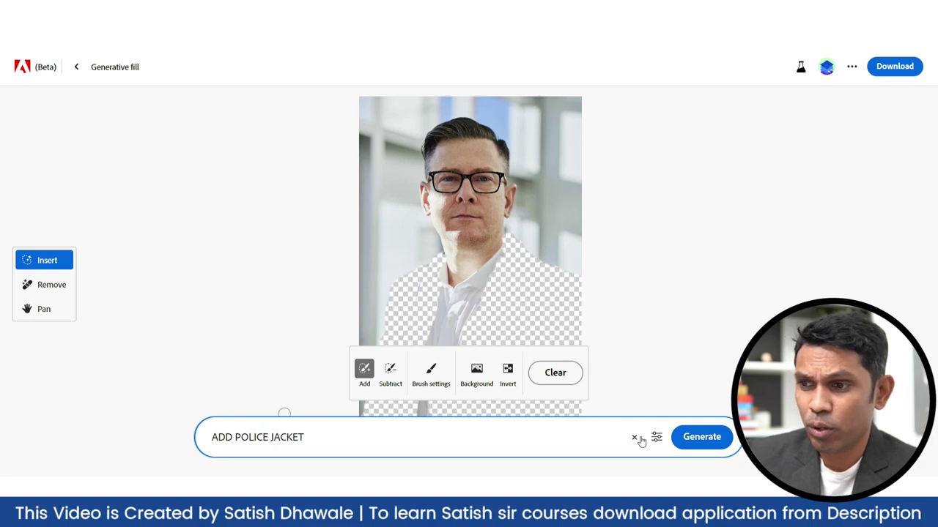
left_click(697, 443)
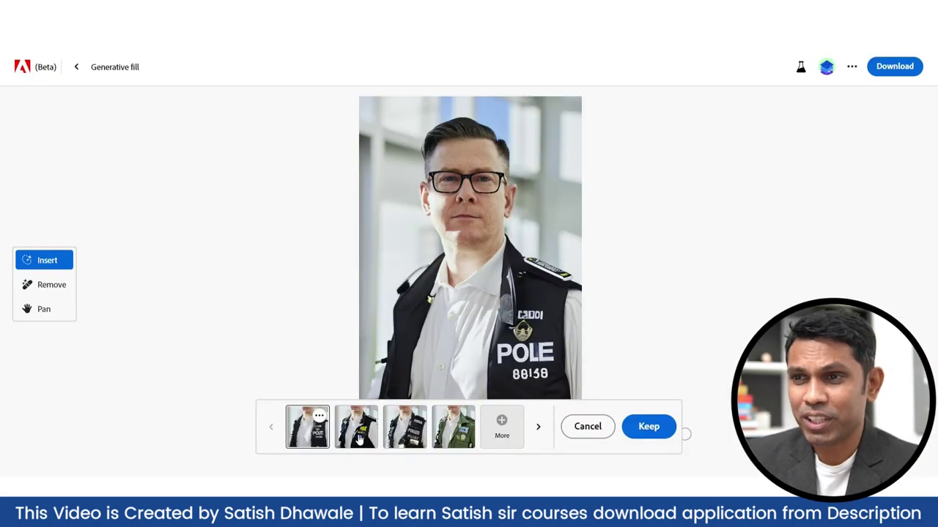
- Compare the four jacket variations, including the POLE, POUE, POLIZEI and green versions
left_click(359, 438)
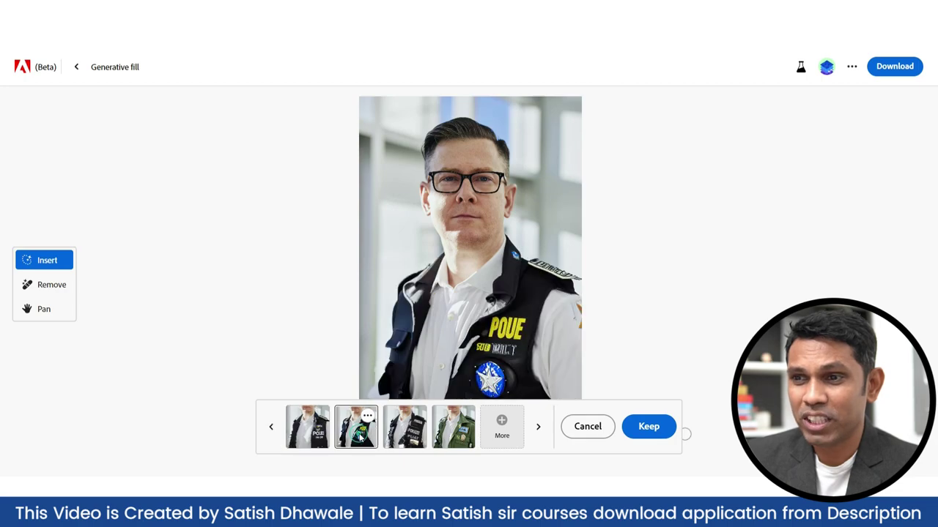
left_click(410, 439)
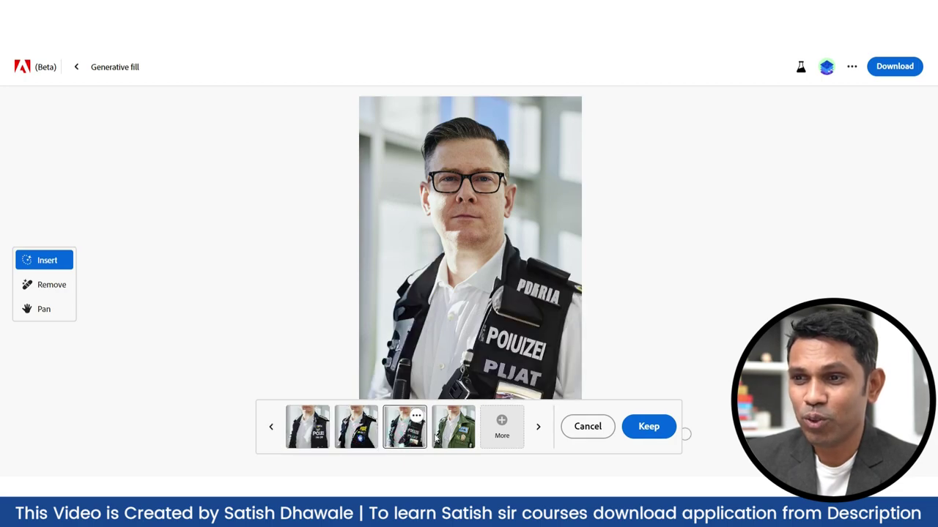
left_click(440, 438)
left_click(403, 438)
left_click(360, 438)
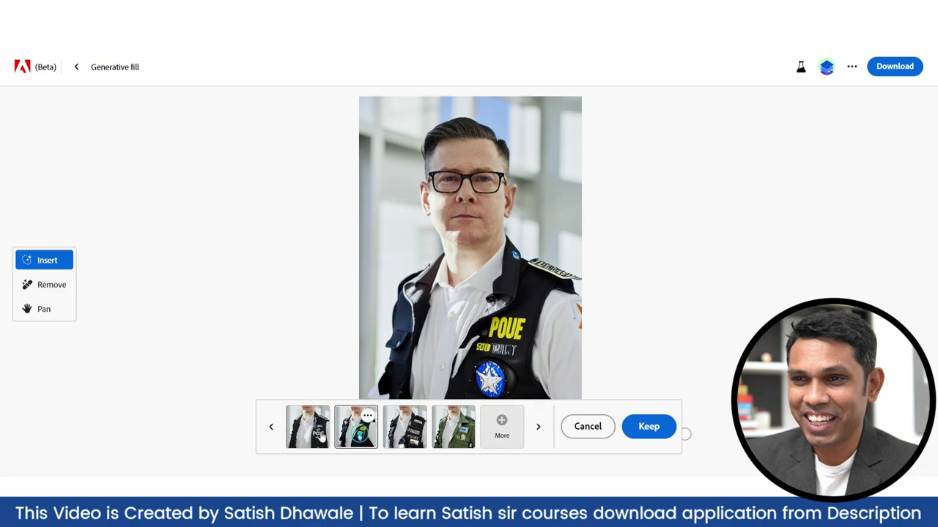
left_click(320, 437)
left_click(359, 437)
left_click(407, 437)
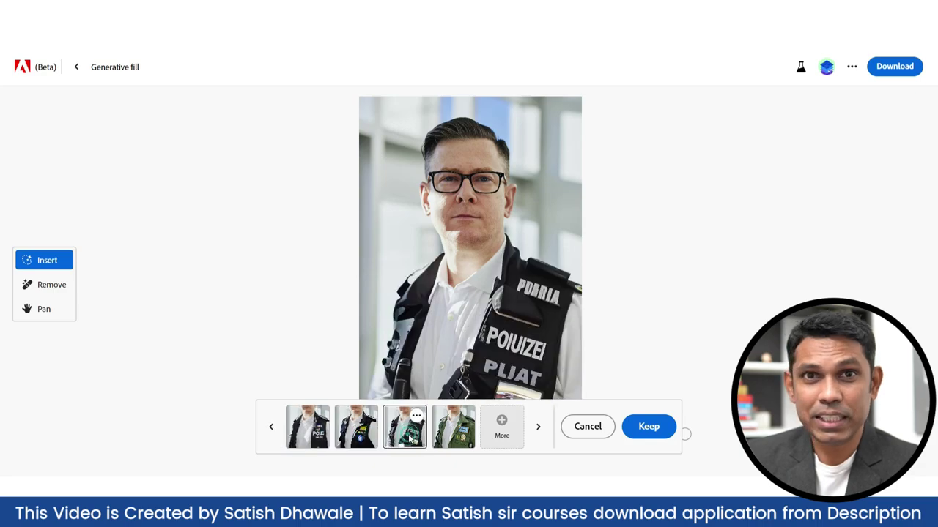
left_click(446, 438)
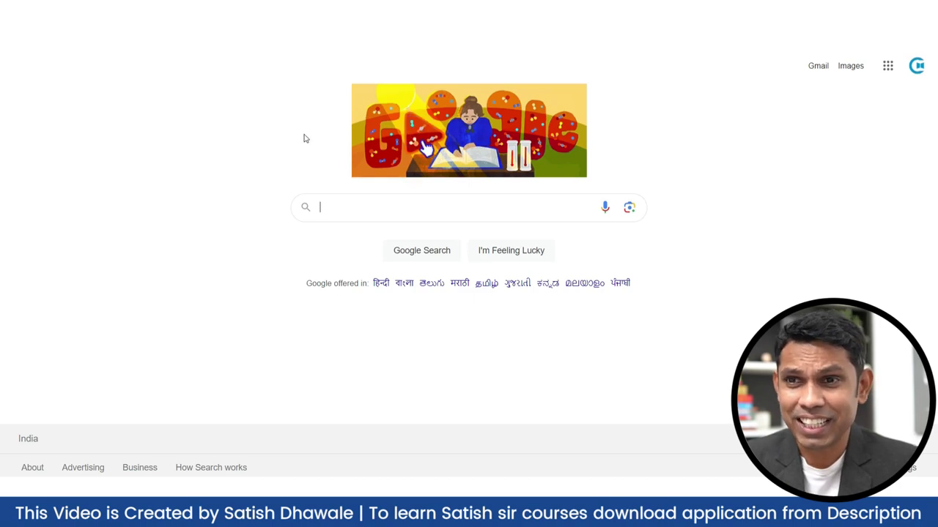
- Search Google for FIREFLY and open the 'Adobe Firefly - Generative AI for creatives' result
type("FI")
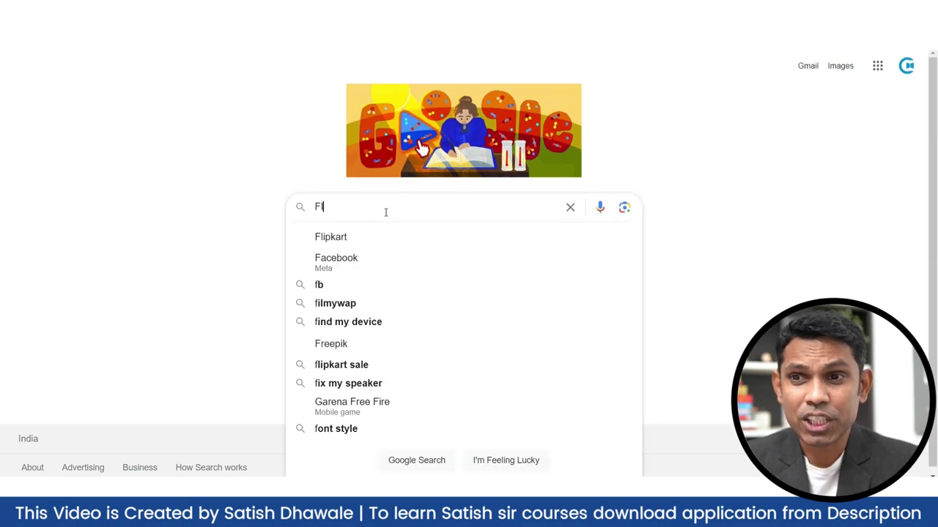
type("RE")
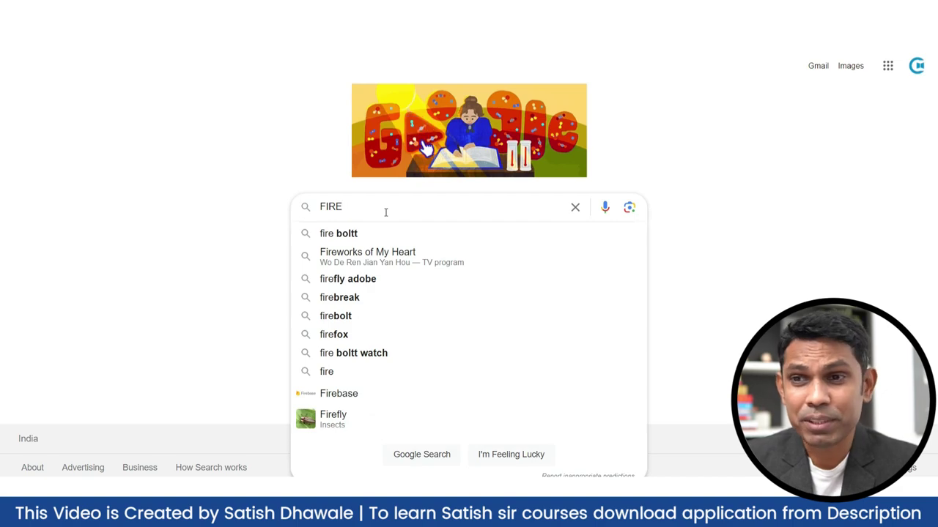
type("FLY")
key("Return")
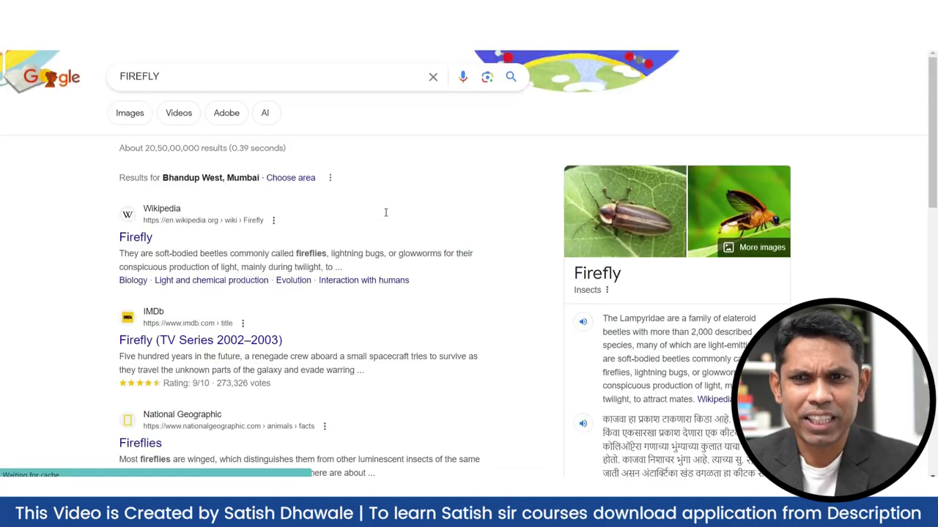
scroll(179, 274, "down", 2)
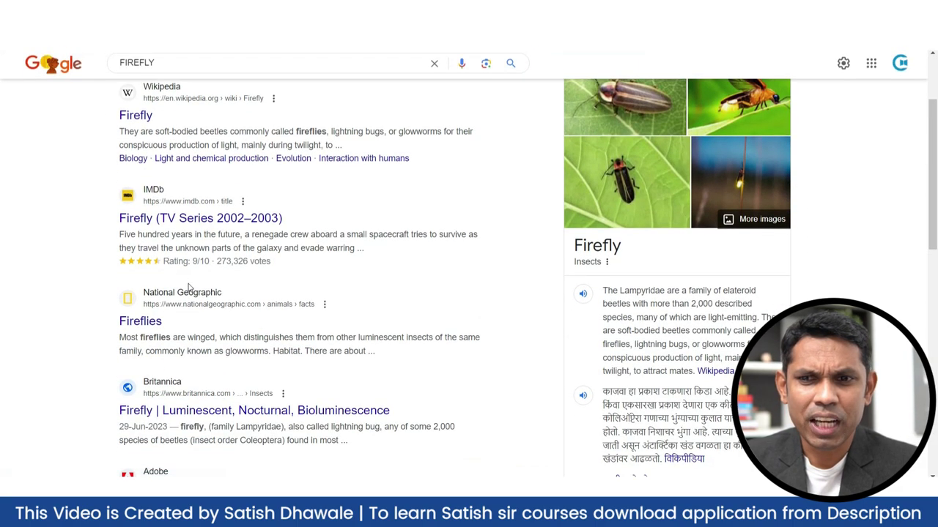
scroll(189, 292, "down", 2)
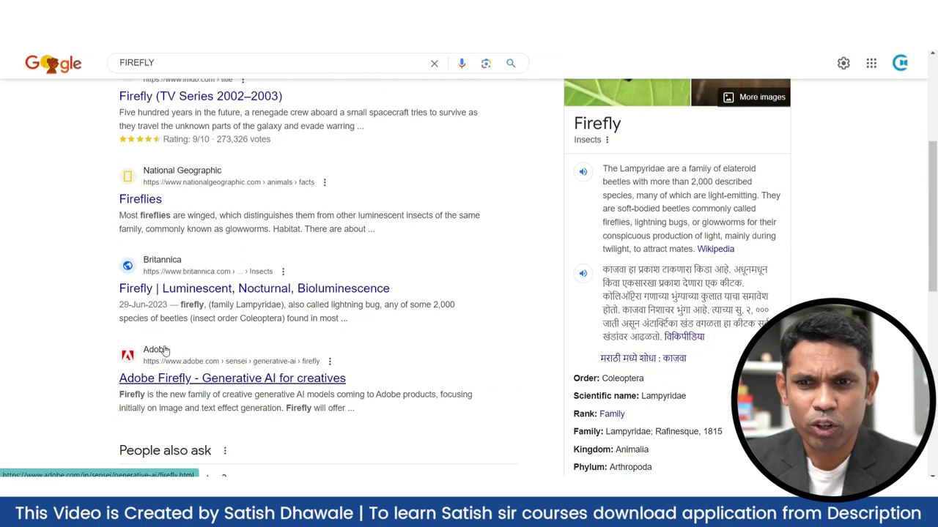
left_click(170, 379)
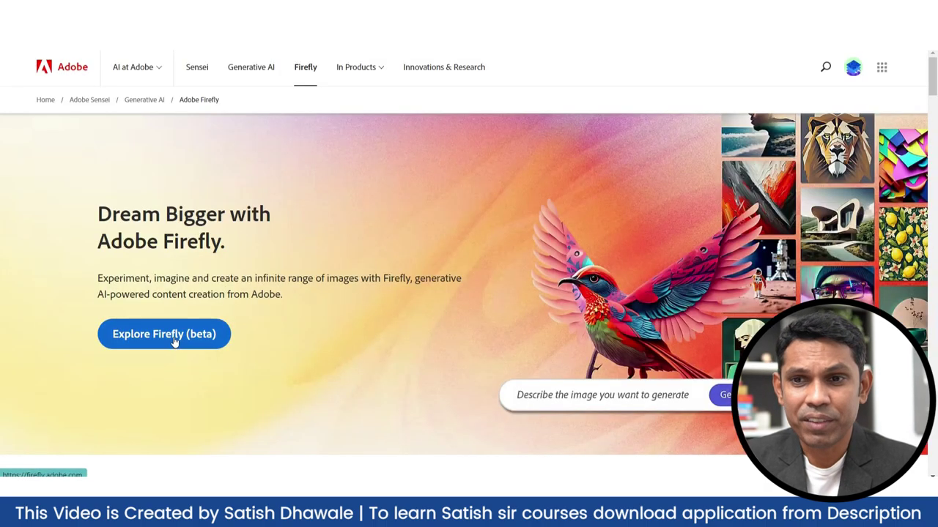
- Launch Explore Firefly (beta) and browse the Text to image and Generative fill cards
left_click(174, 342)
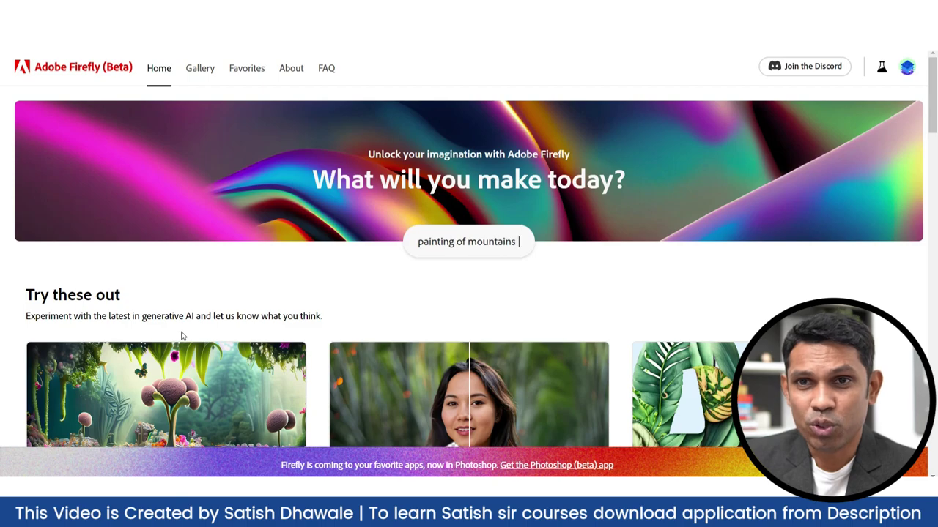
scroll(141, 301, "down", 2)
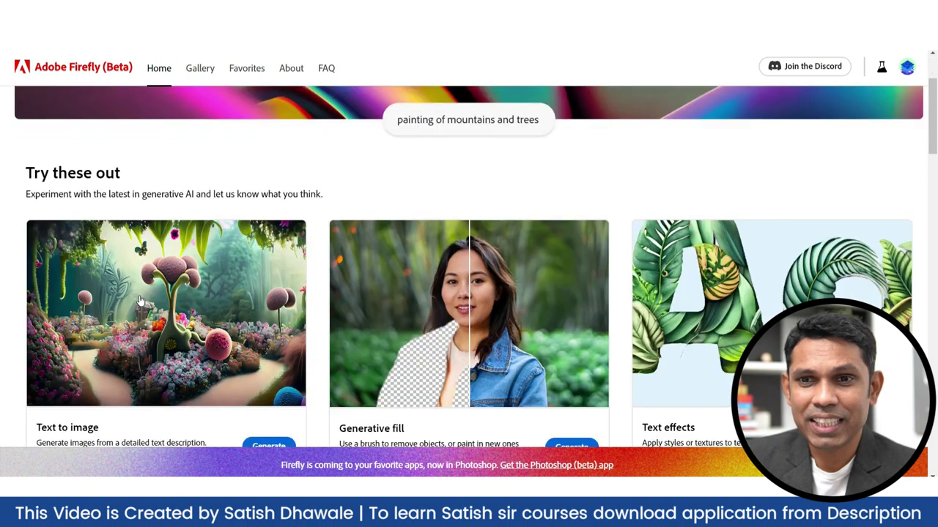
scroll(125, 357, "down", 1)
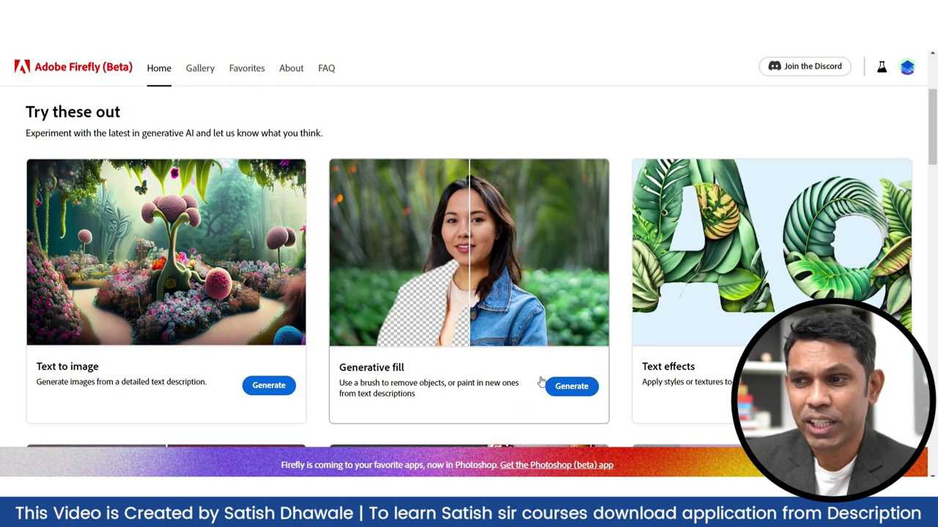
scroll(680, 377, "down", 5)
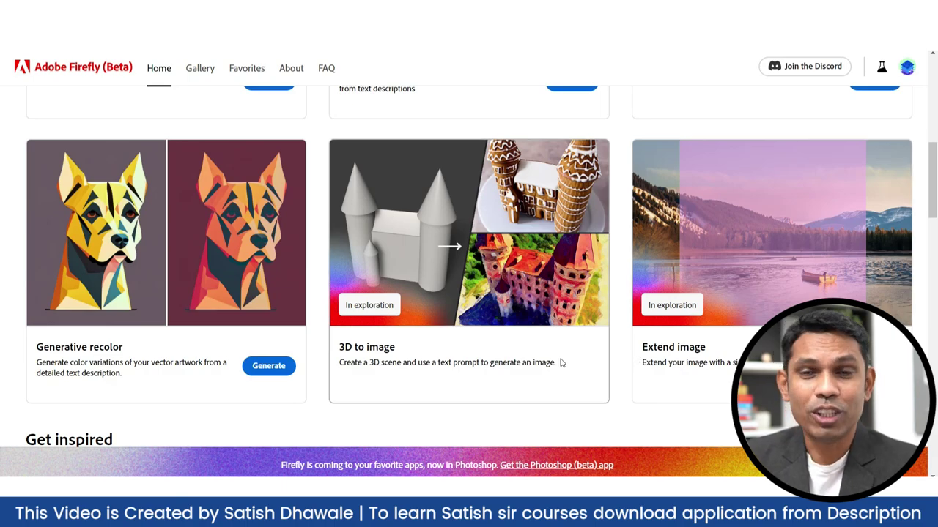
scroll(561, 363, "up", 3)
scroll(560, 363, "up", 3)
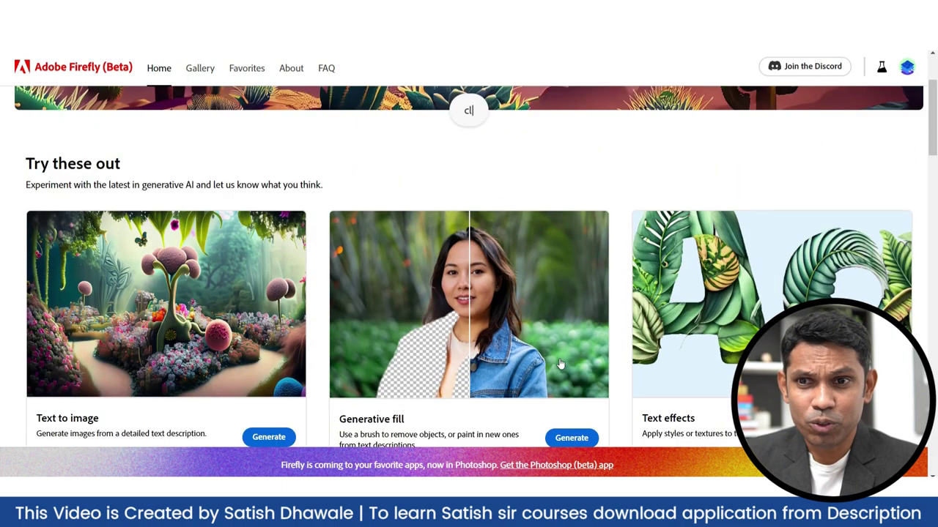
scroll(561, 364, "down", 1)
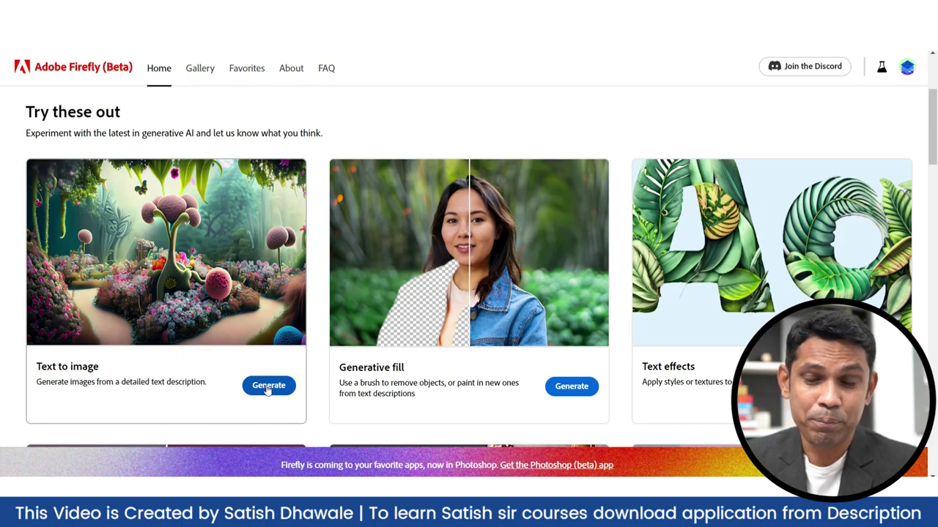
left_click(268, 387)
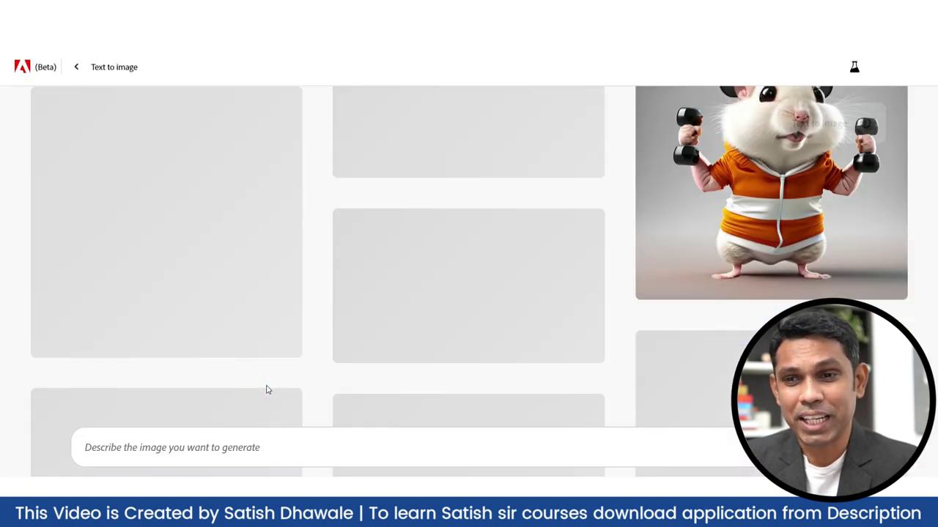
scroll(331, 286, "down", 1)
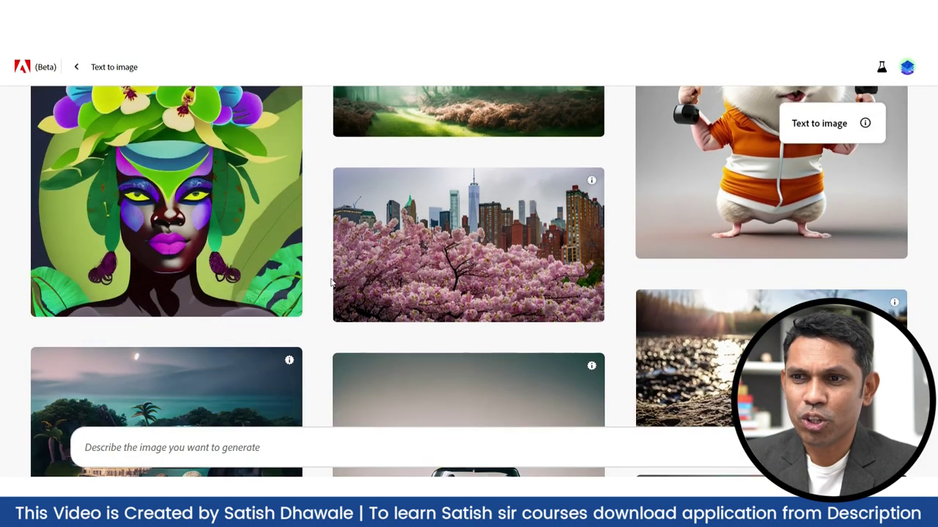
scroll(331, 285, "down", 3)
scroll(331, 286, "down", 3)
scroll(331, 286, "down", 3)
scroll(331, 286, "down", 3)
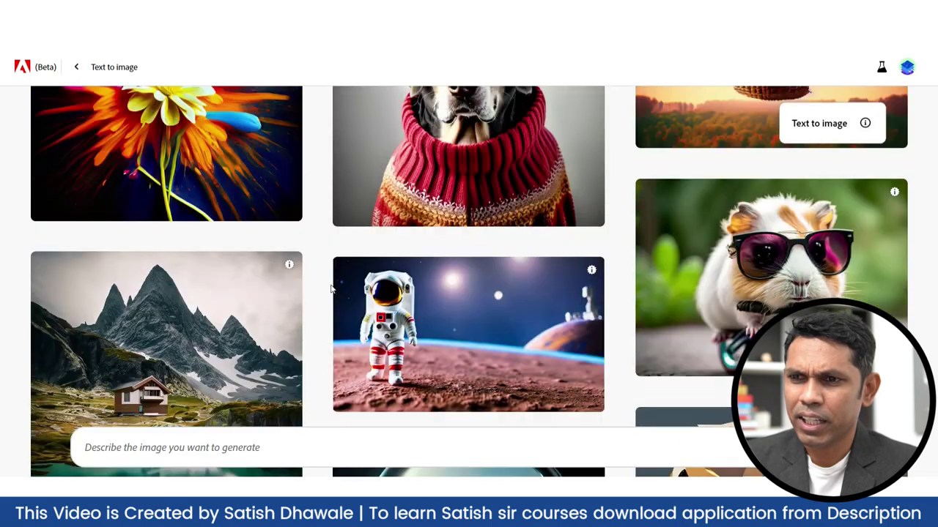
scroll(331, 286, "down", 3)
scroll(332, 289, "down", 3)
scroll(331, 289, "down", 2)
scroll(331, 289, "down", 3)
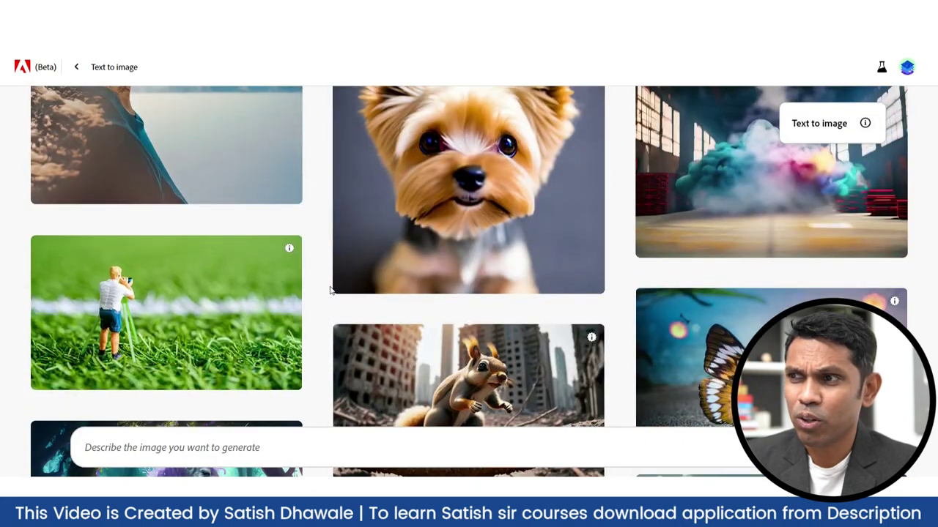
scroll(331, 290, "down", 3)
scroll(331, 291, "down", 3)
scroll(331, 291, "up", 3)
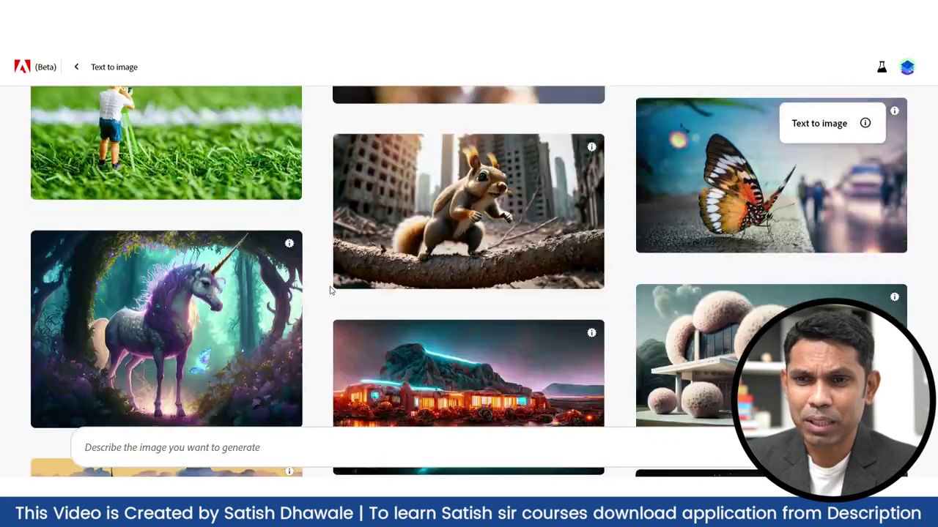
scroll(331, 290, "up", 5)
scroll(332, 290, "up", 3)
scroll(331, 290, "down", 4)
scroll(331, 290, "down", 4)
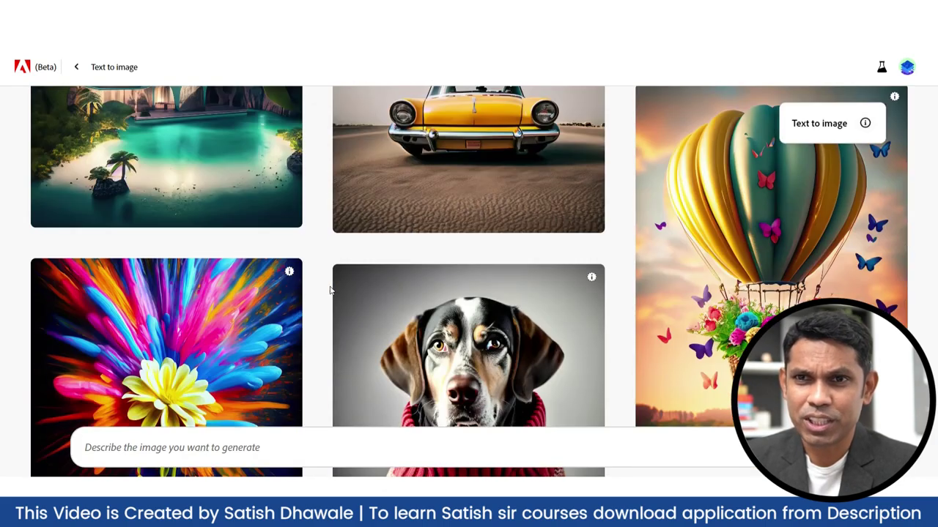
scroll(331, 290, "down", 4)
left_click(170, 446)
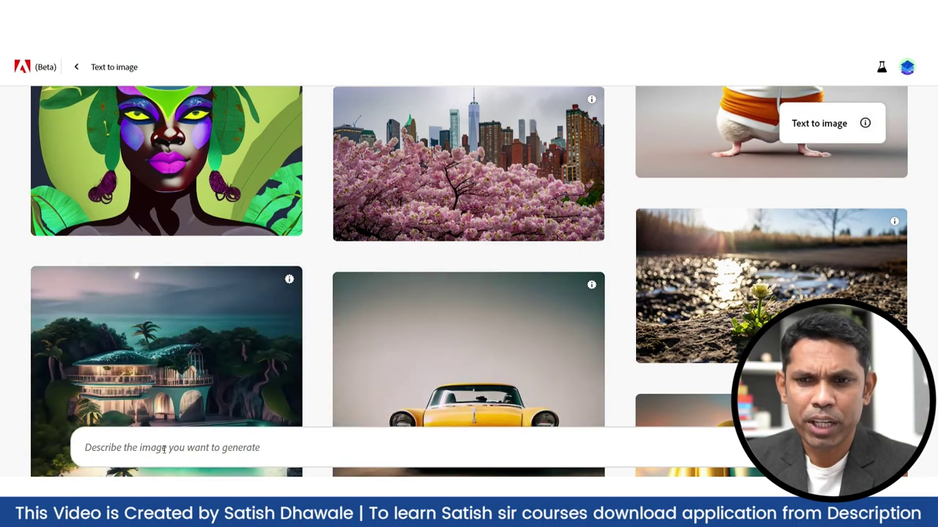
- Generate images from a prompt about a wooden house in a lake with boats and mountains
type("Wooden House in middle of the lake also add boat in the lake and mountain around the lake")
key("BackSpace")
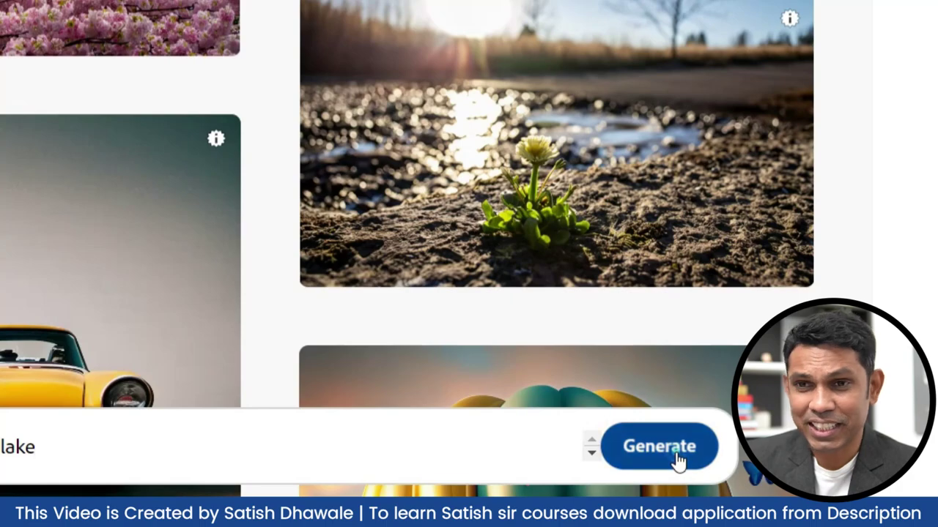
left_click(678, 459)
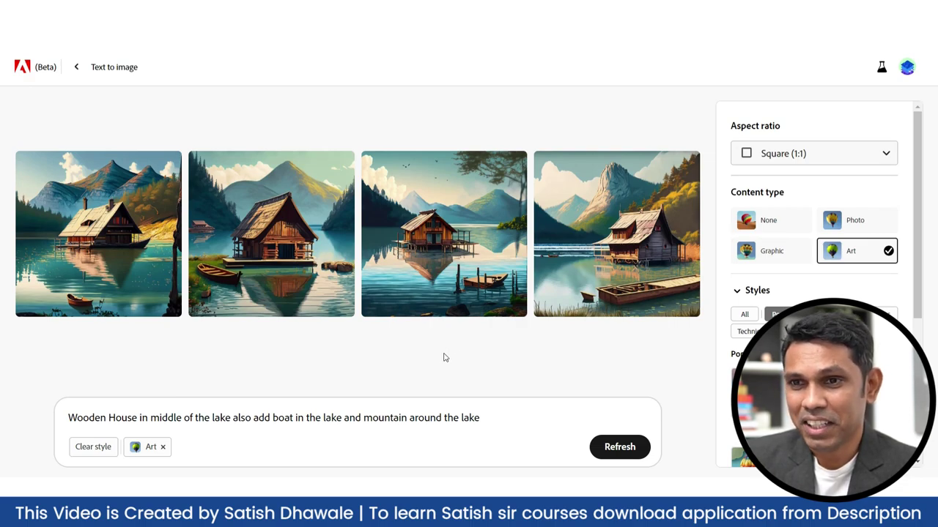
- Change the aspect ratio of the lake-house images to Widescreen (16:9)
left_click(834, 156)
left_click(799, 266)
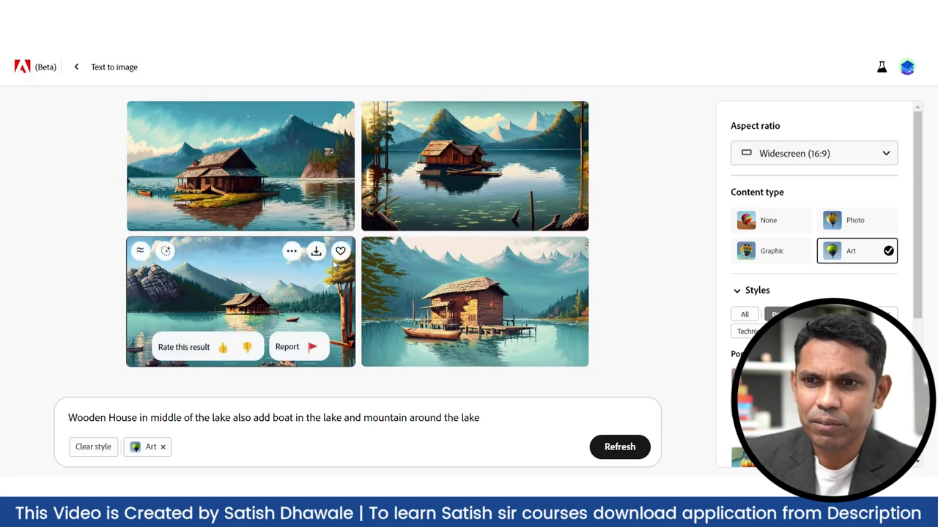
mouse_move(475, 166)
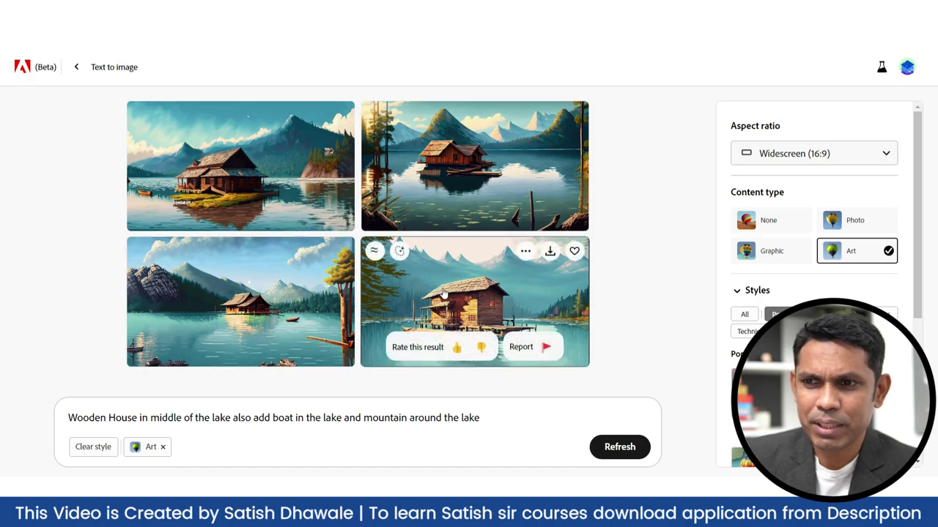
- Enlarge the top-right lake-house image, download it as a JPG and open the file
left_click(440, 157)
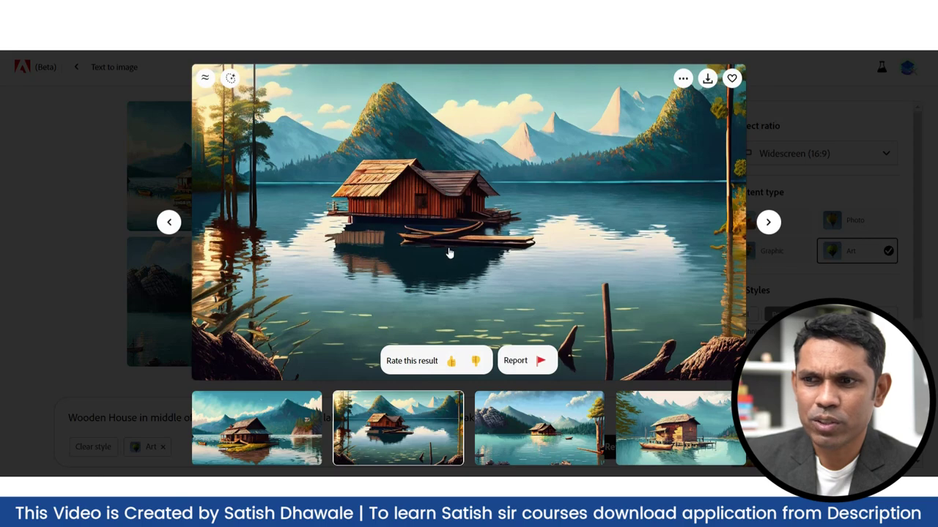
left_click(708, 79)
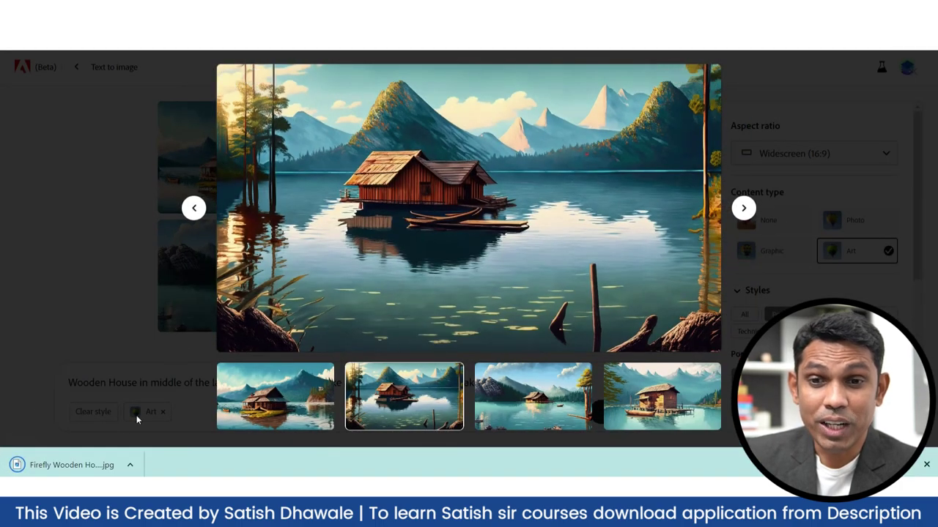
left_click(74, 469)
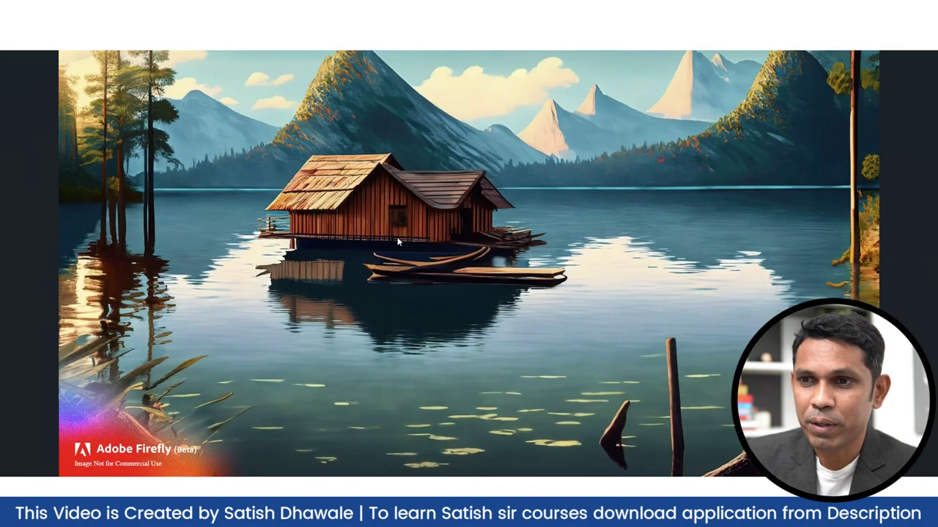
scroll(414, 269, "up", 3)
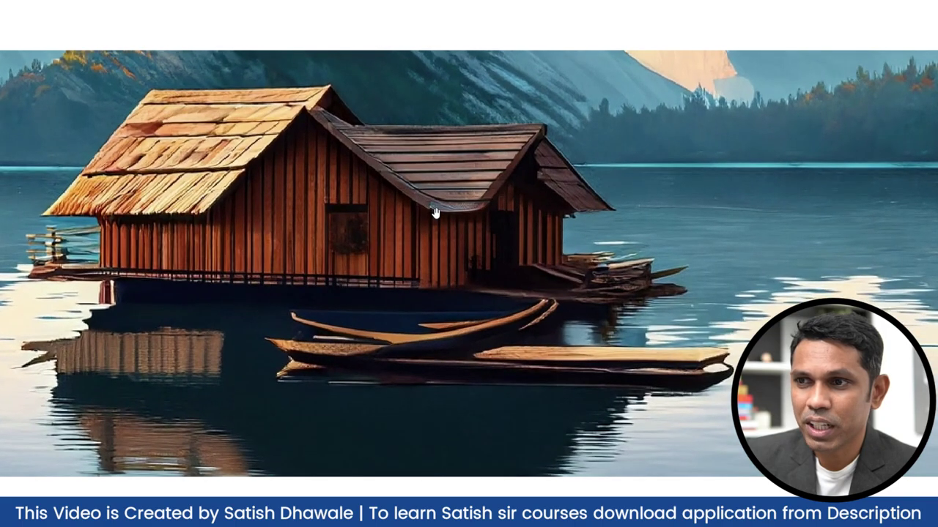
scroll(435, 212, "down", 5)
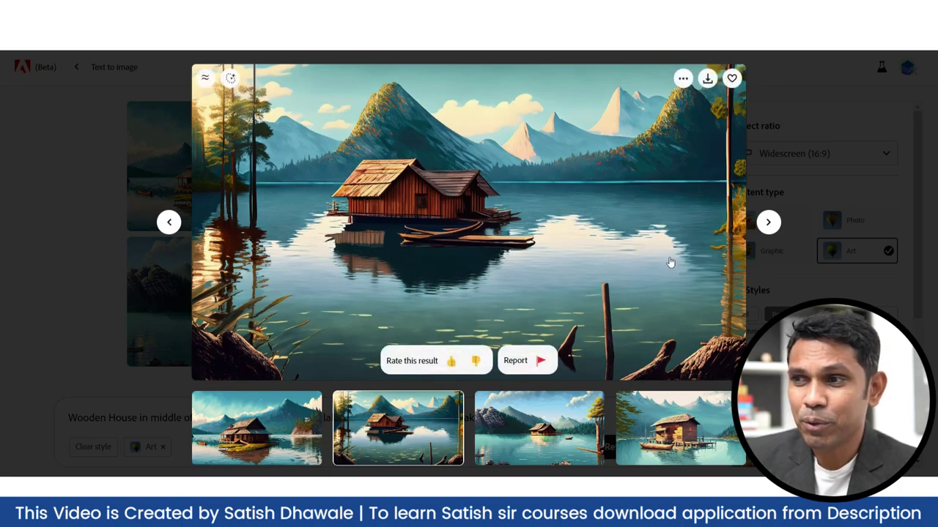
- Close the enlarged preview and switch the Content type to Photo
left_click(762, 146)
mouse_move(475, 301)
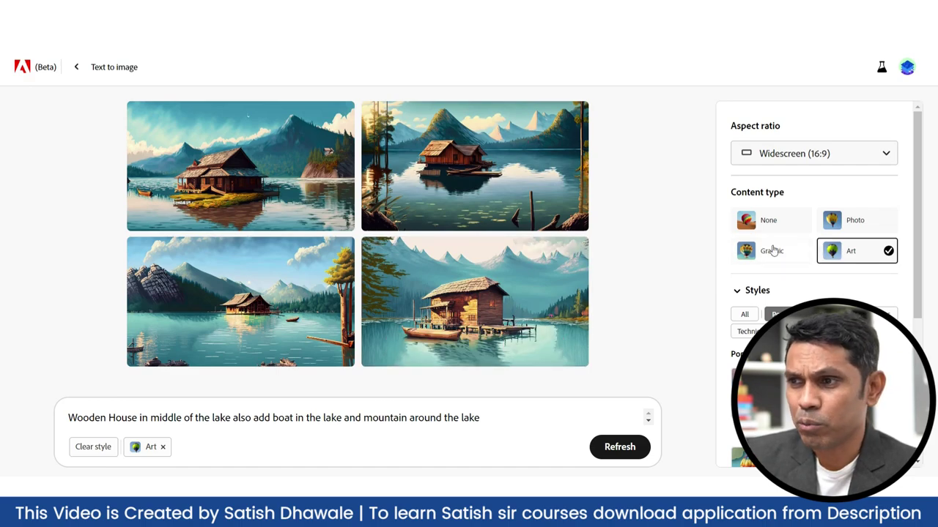
left_click(769, 251)
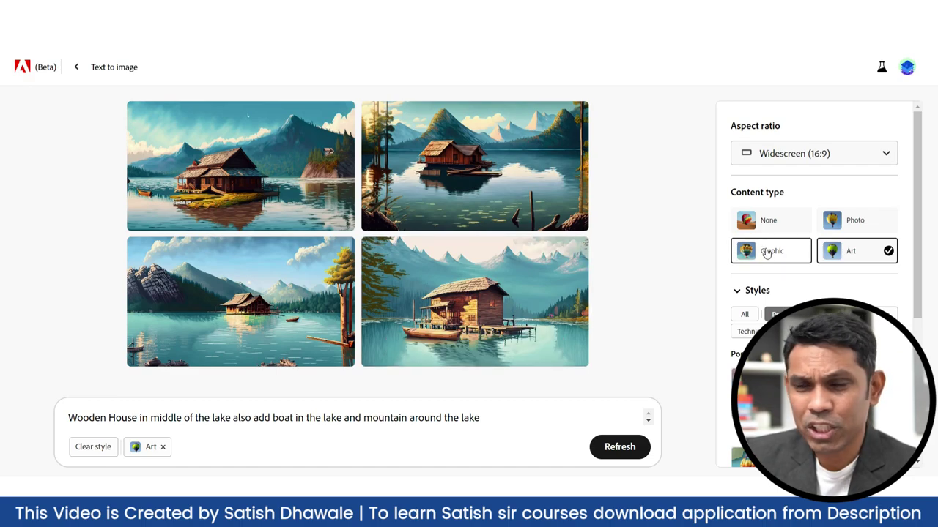
left_click(865, 226)
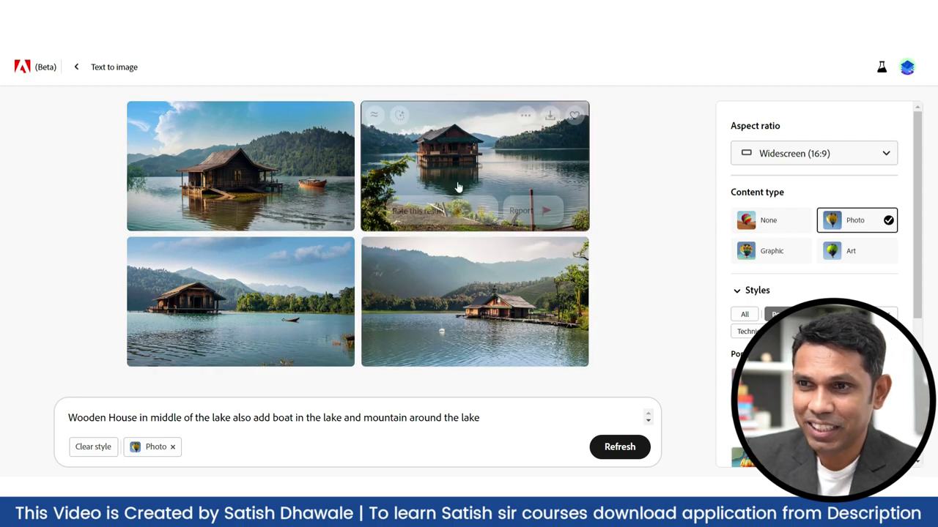
- Enlarge the first two photo-style lake-house results to inspect them
left_click(455, 181)
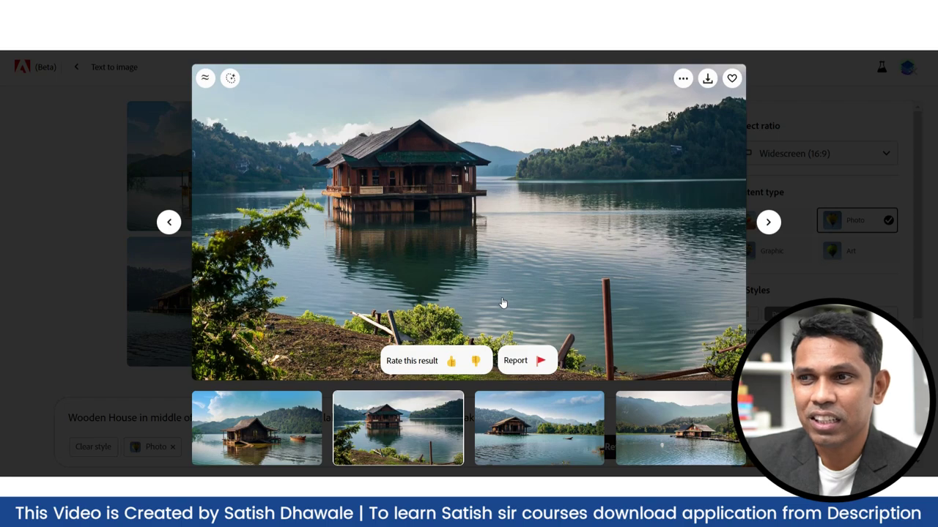
key("Escape")
left_click(267, 201)
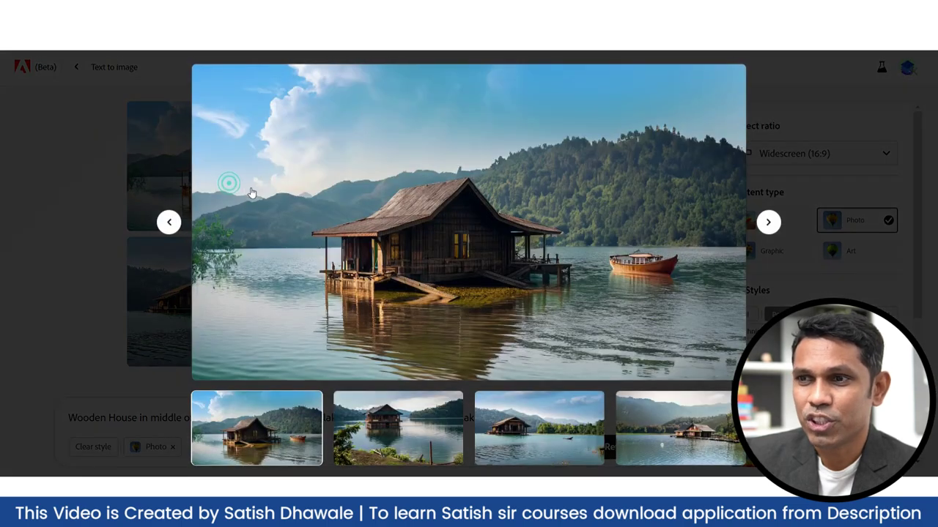
key("Escape")
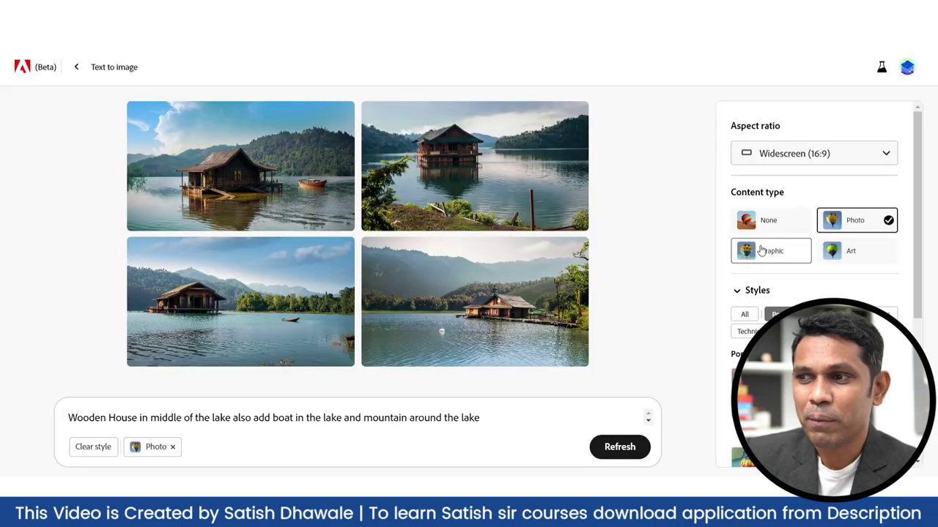
- Append ', SHOW' to the end of the lake-house prompt
scroll(792, 249, "down", 1)
scroll(793, 242, "down", 2)
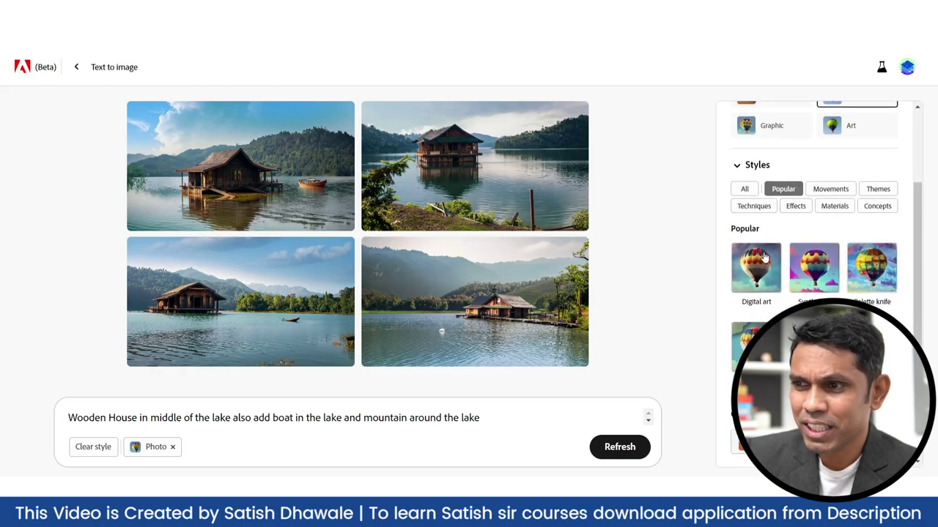
scroll(766, 258, "down", 1)
scroll(778, 304, "down", 1)
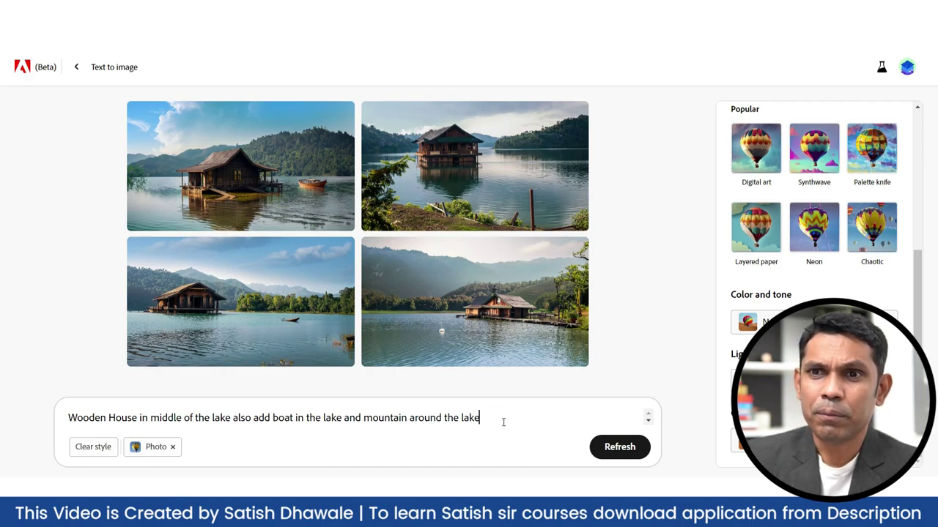
type(",")
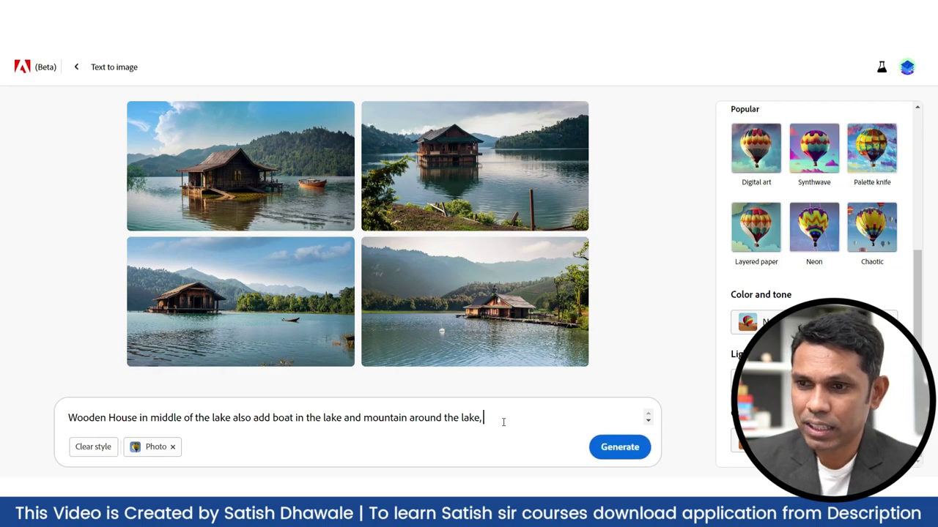
type(" SH")
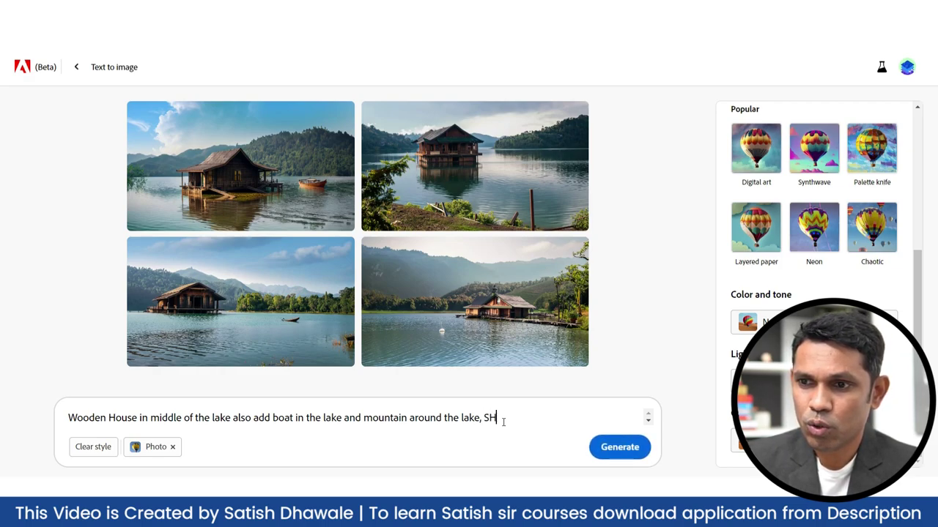
type("OW")
- Make the prompt end with 'show birds in the sky' and regenerate the images
key("BackSpace")
key("BackSpace")
key("BackSpace")
key("BackSpace")
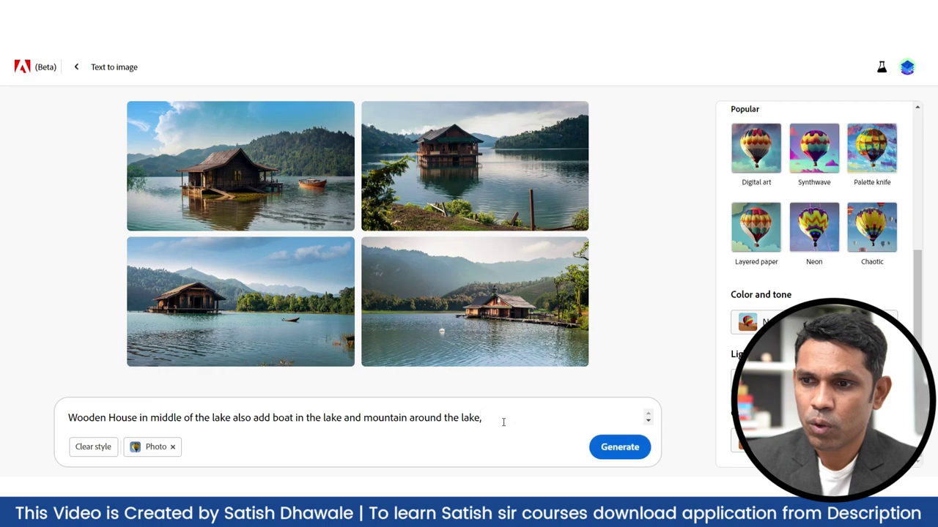
type("show bir")
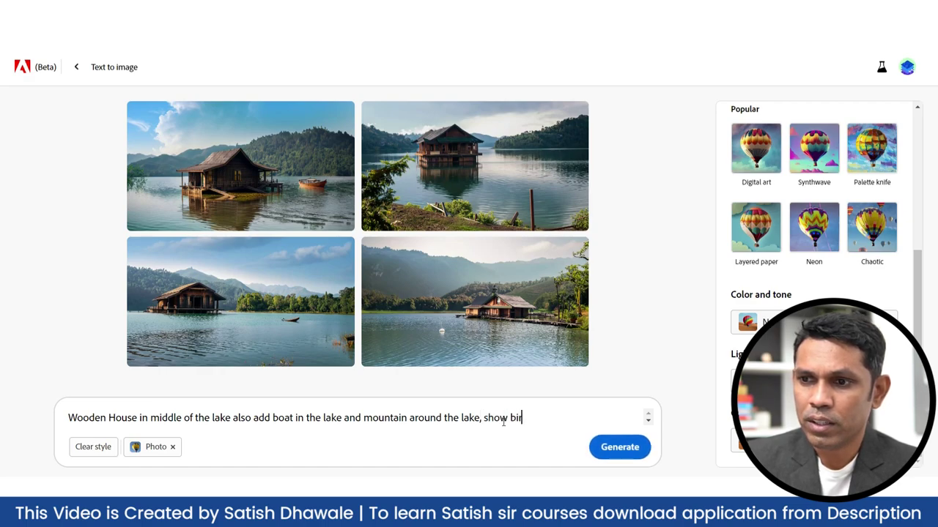
type("ds in the ")
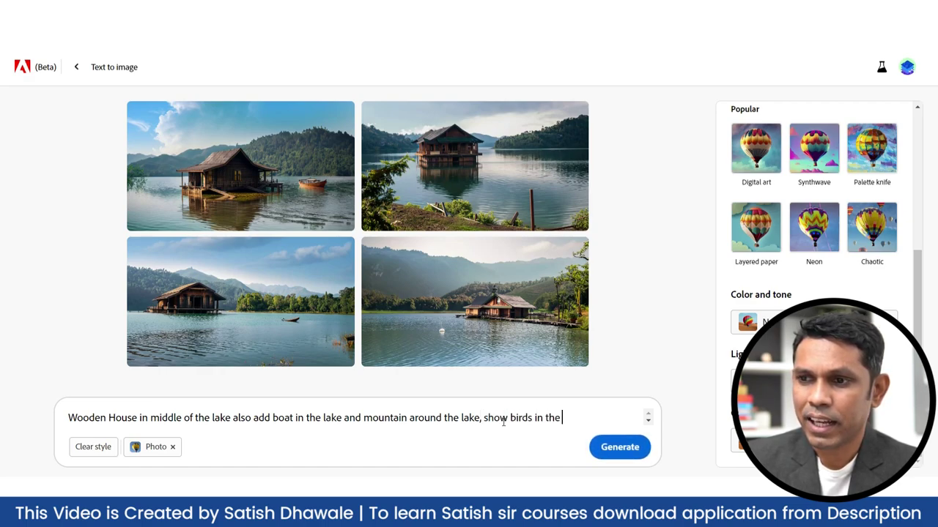
type("sky")
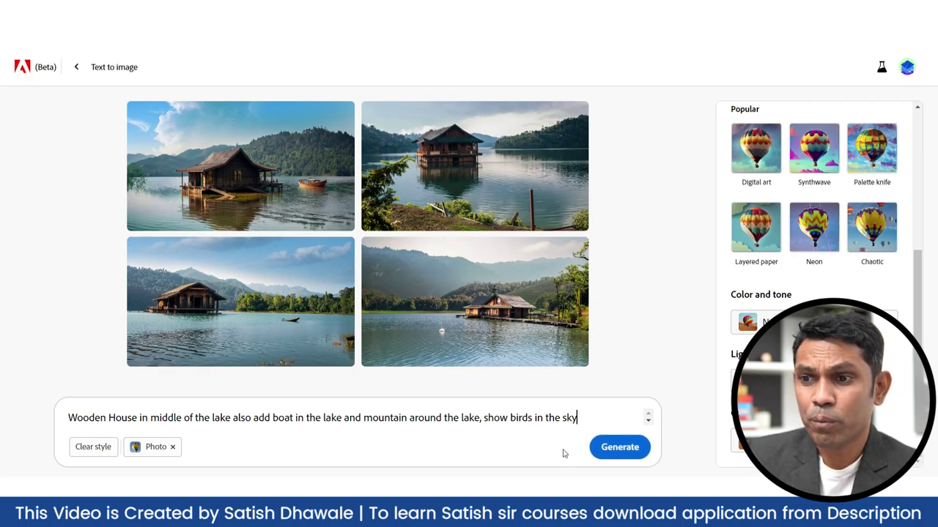
left_click(616, 448)
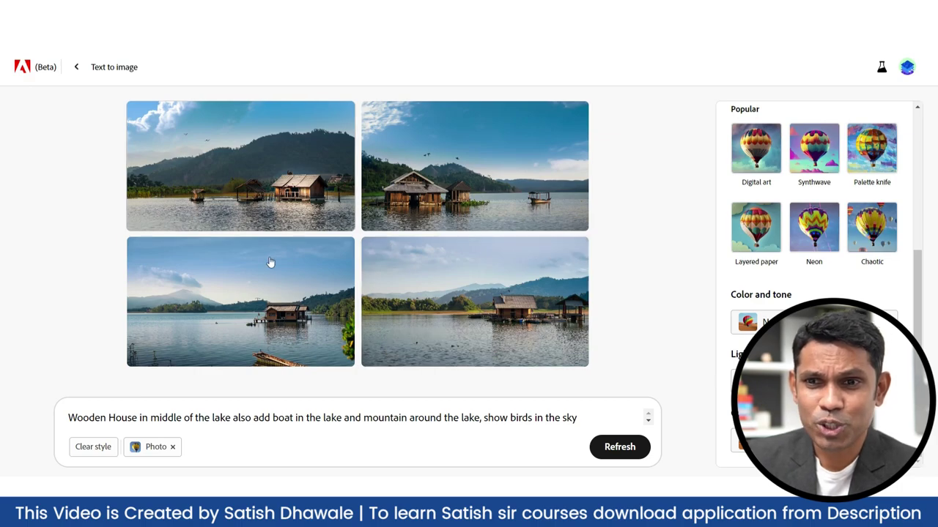
mouse_move(282, 180)
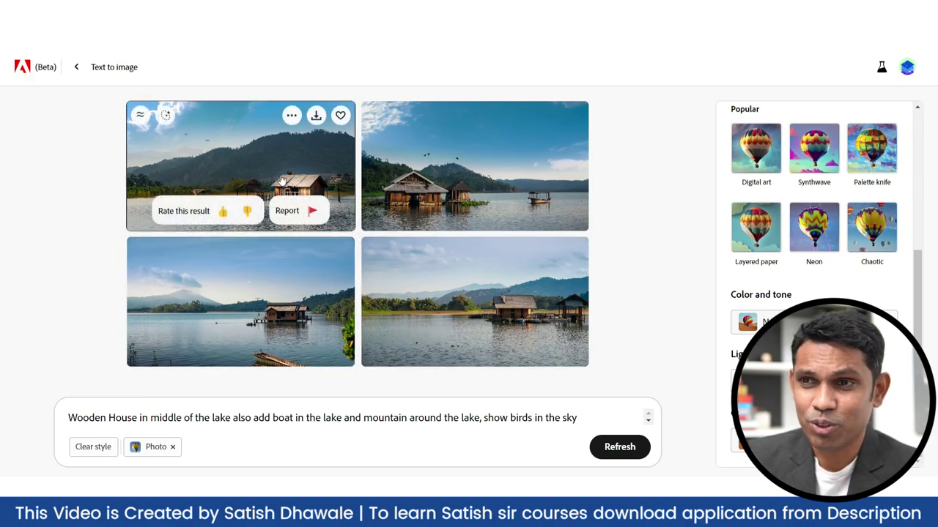
- Inspect the top-right result for birds, then select the whole lake prompt
left_click(446, 155)
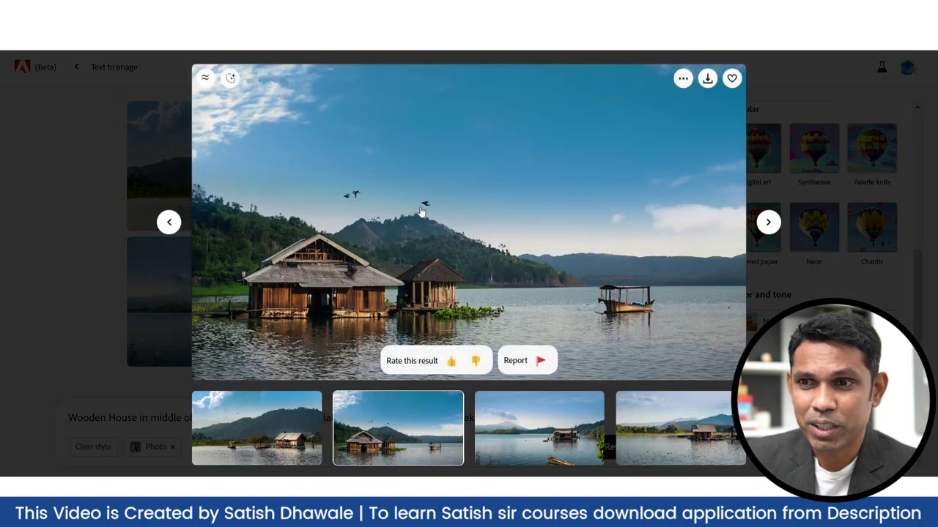
key("Escape")
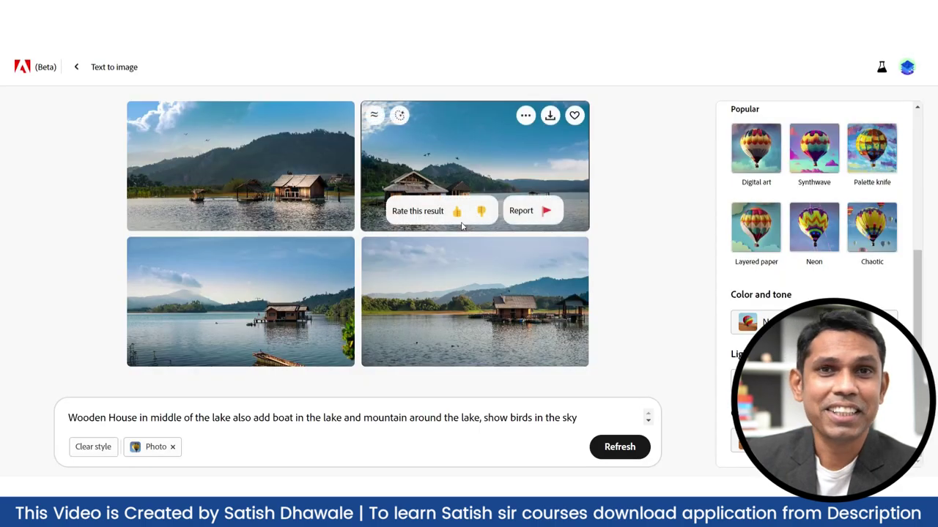
left_click(309, 417)
key("ctrl+a")
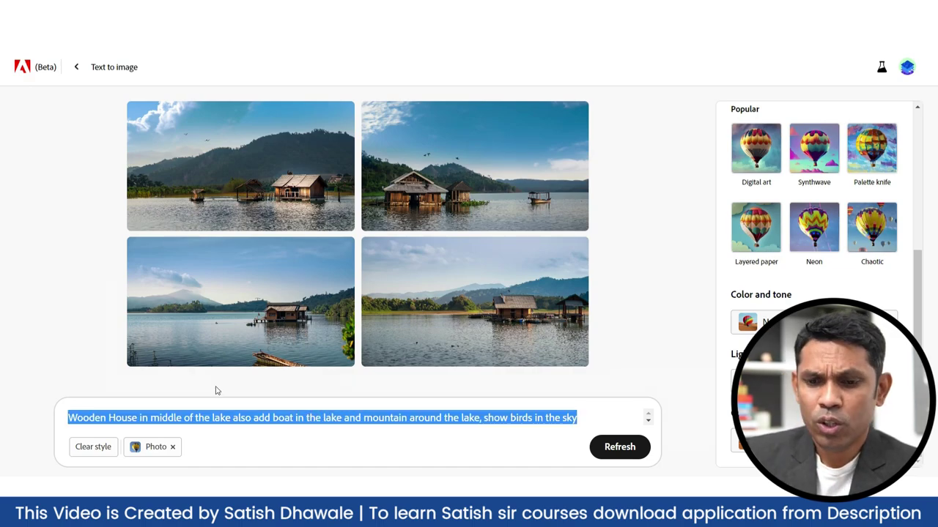
- Paste the futuristic city prompt over the old one and remove the trailing blank line
type("future image show city view with tallest building having air bridge connectivity with them also create air vehicles around the buildings")
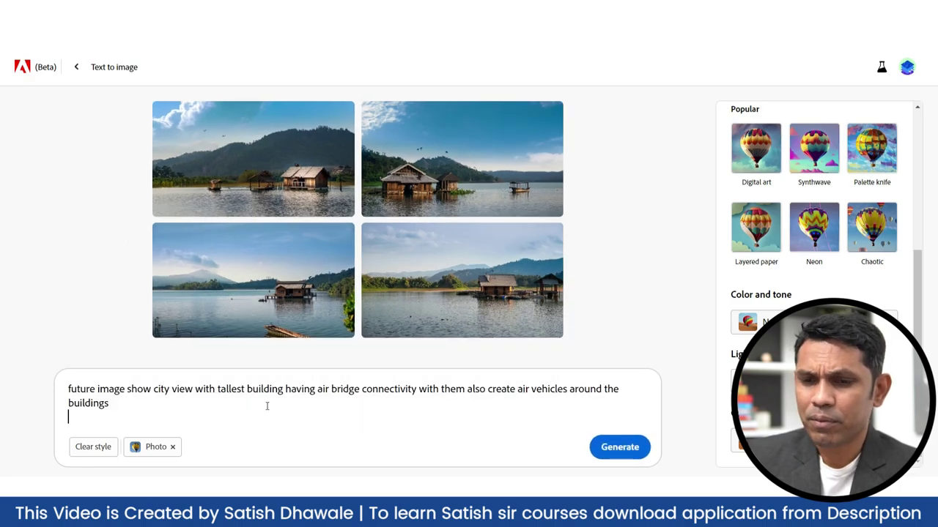
key("BackSpace")
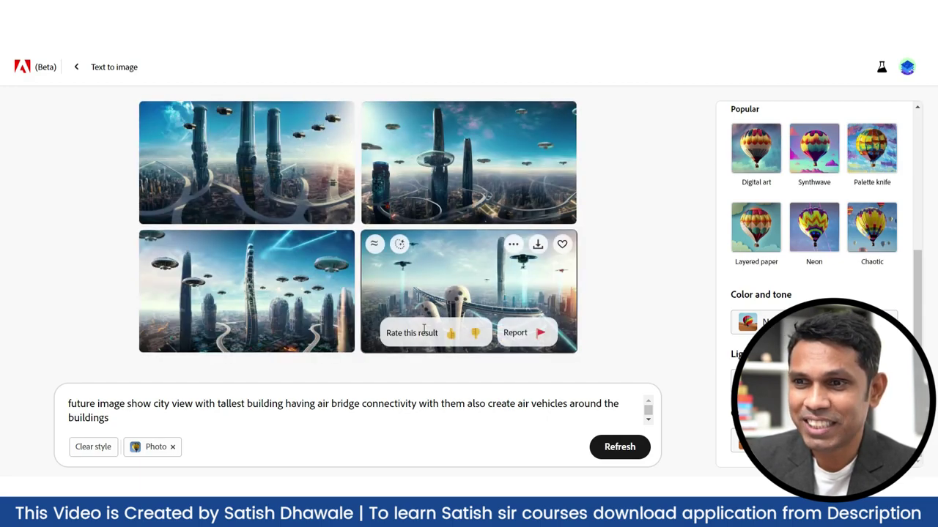
mouse_move(469, 292)
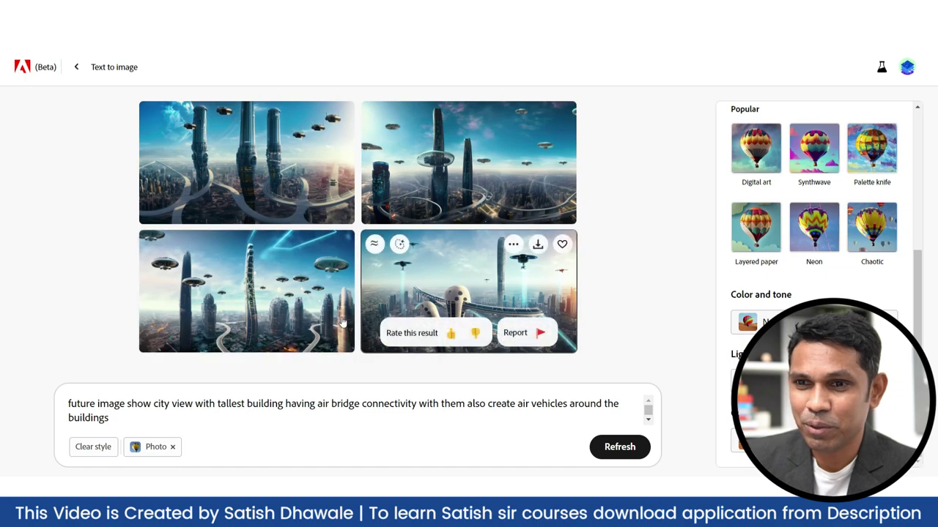
left_click(277, 309)
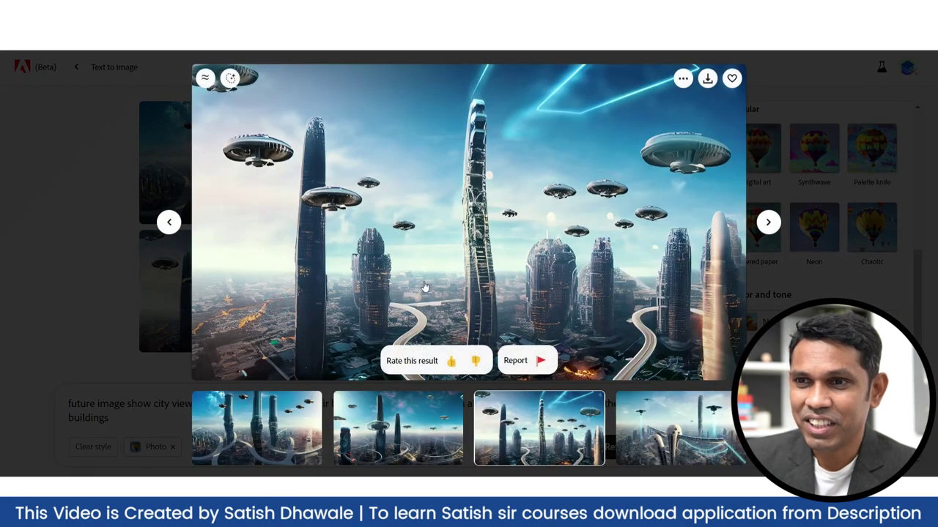
left_click(769, 224)
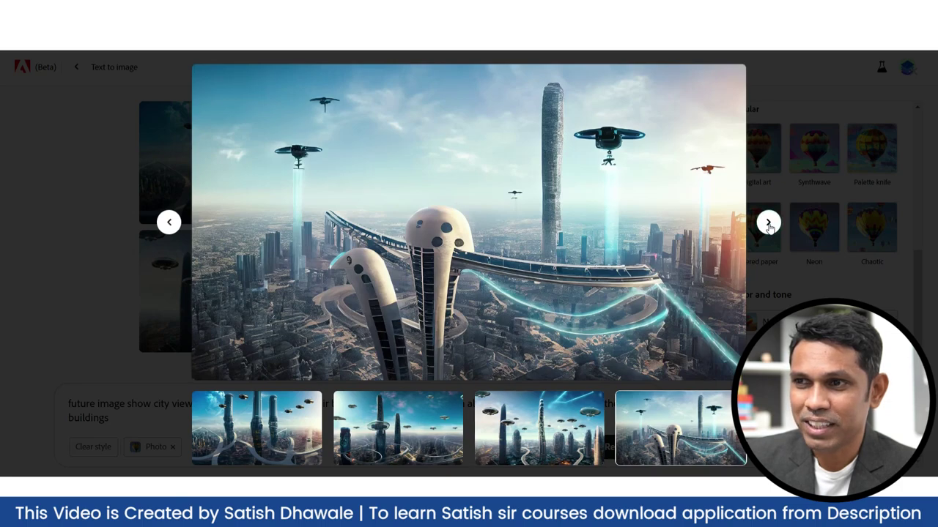
left_click(769, 223)
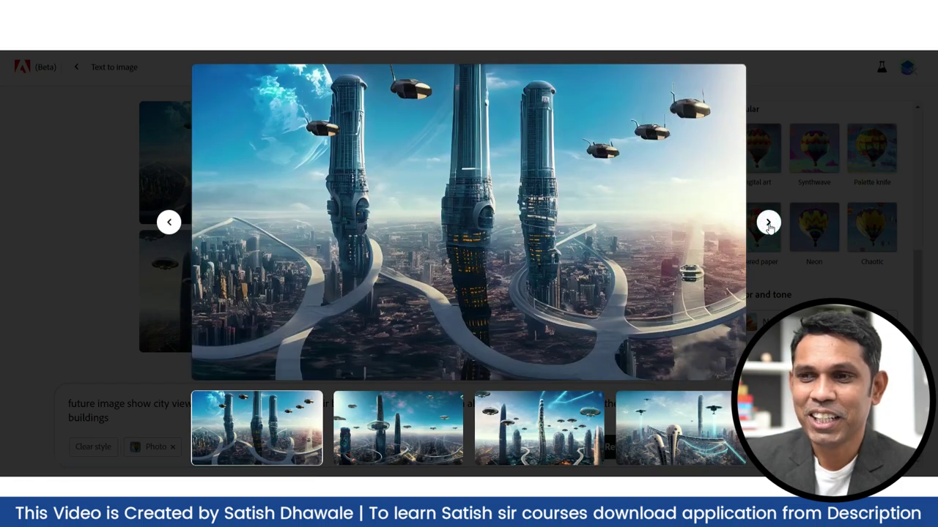
left_click(769, 224)
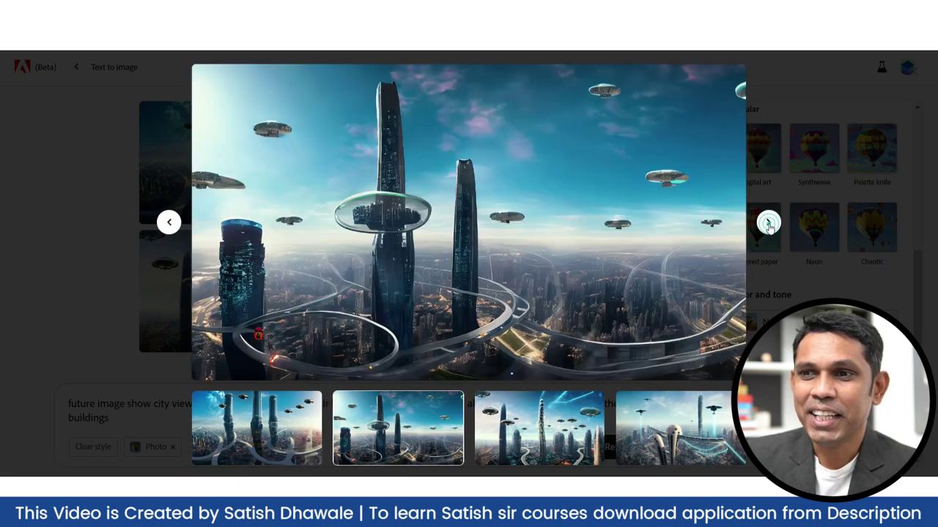
left_click(114, 190)
mouse_move(246, 291)
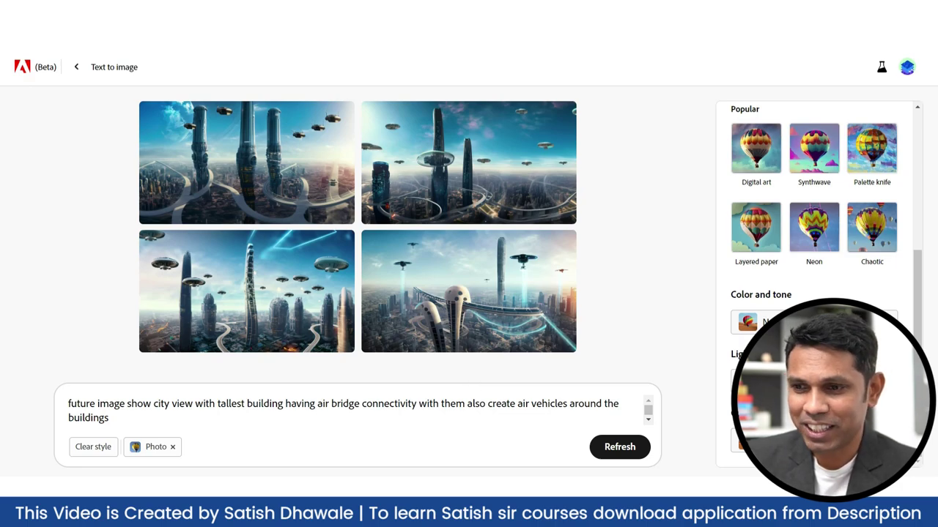
- Replace the prompt with the stressed college boy breakup description, ending with a period
key("ctrl+a")
type("show college boy in stress because of girlfriend breakup looking to the old photos of girlfriend.")
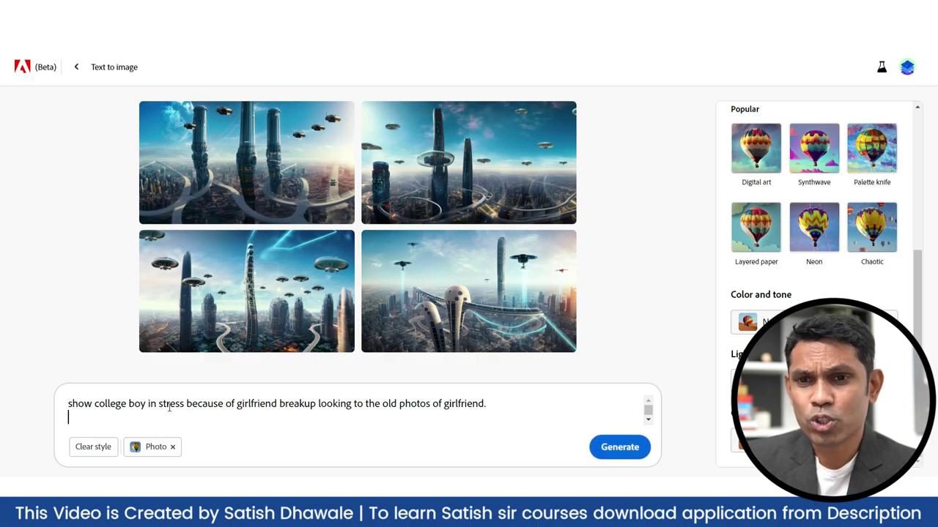
key("BackSpace")
type(".")
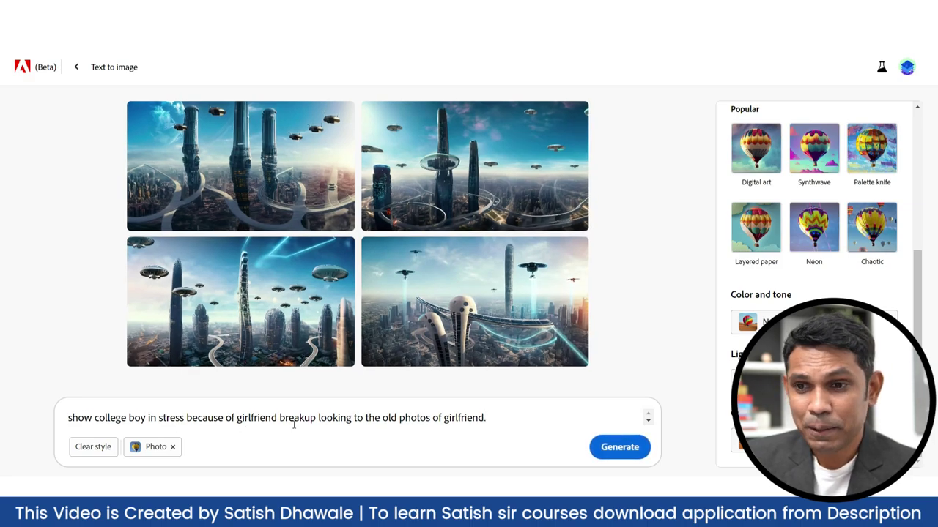
- Review the breakup and old-photos phrases, then generate the college boy images
left_click(317, 420)
key("shift+Left")
key("shift+Left")
key("shift+Left")
key("shift+Left")
key("shift+Left")
key("shift+Left")
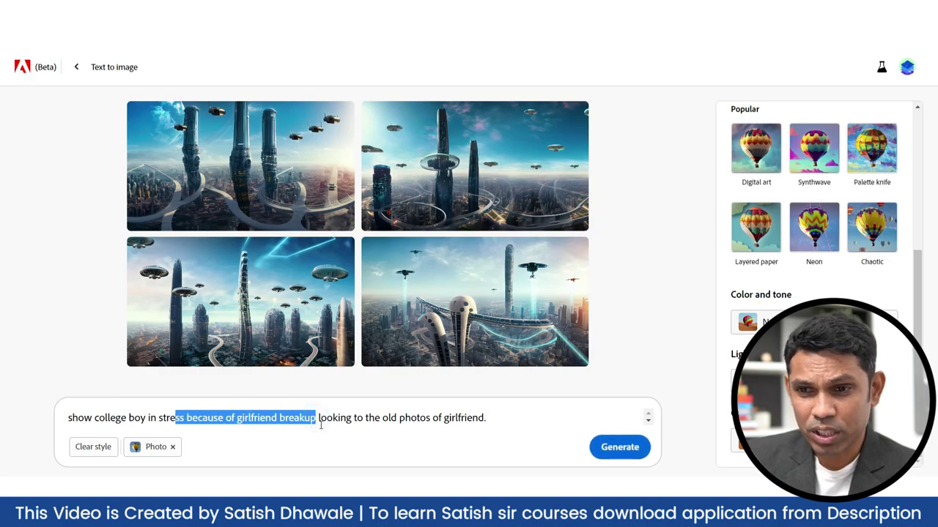
left_click(335, 417)
left_click_drag(375, 418, 534, 417)
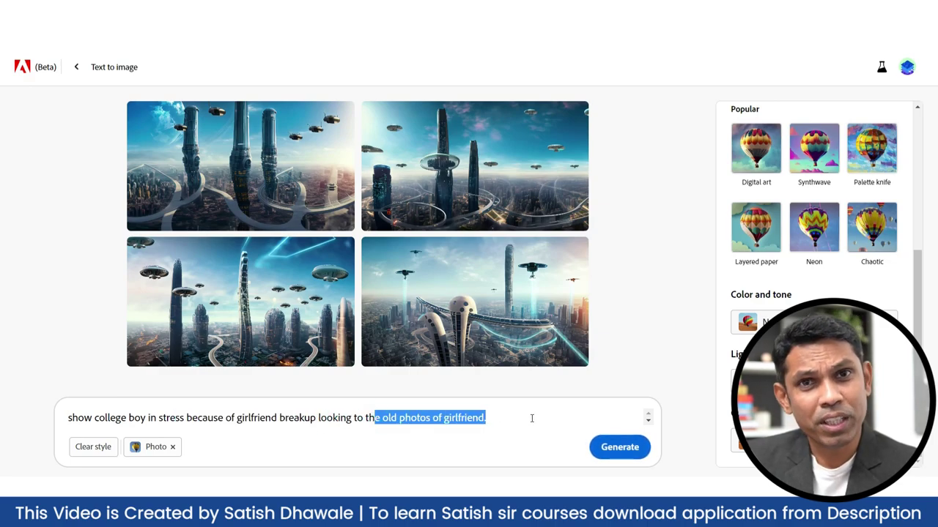
left_click(532, 418)
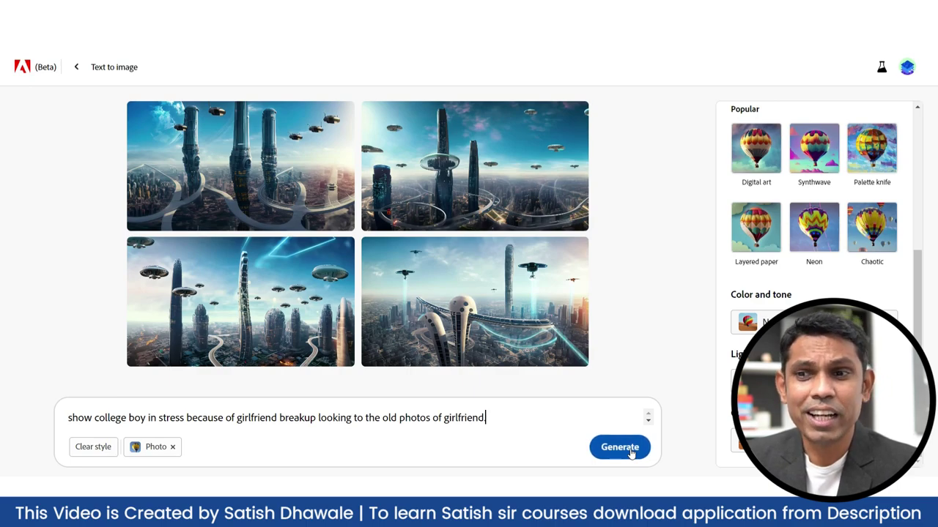
left_click(620, 447)
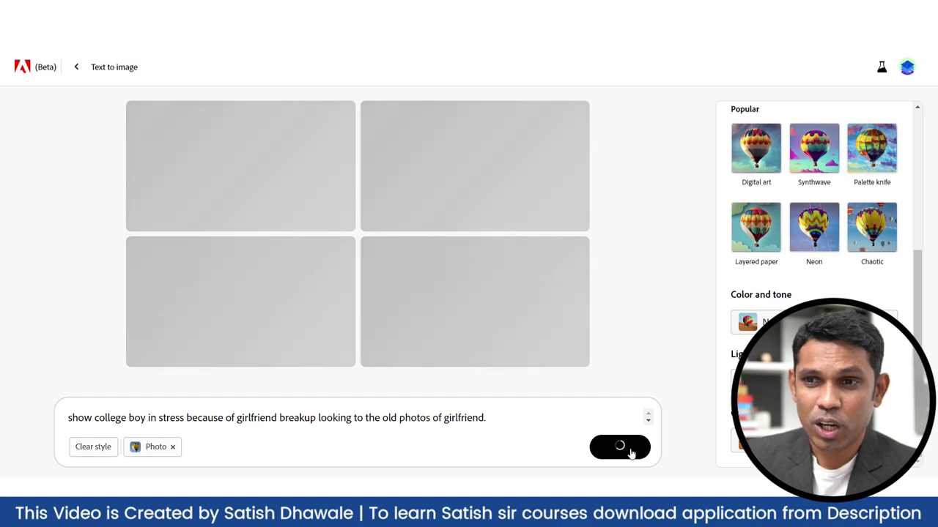
left_click(533, 417)
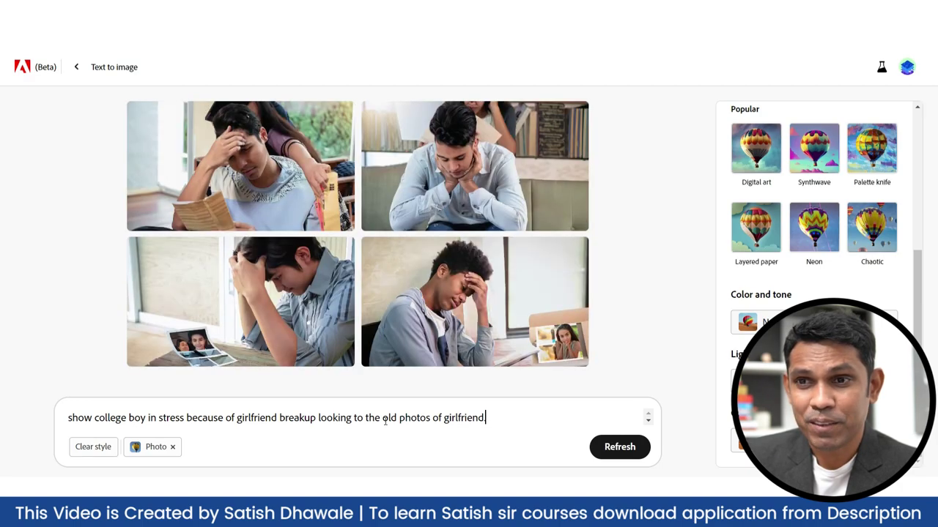
mouse_move(241, 301)
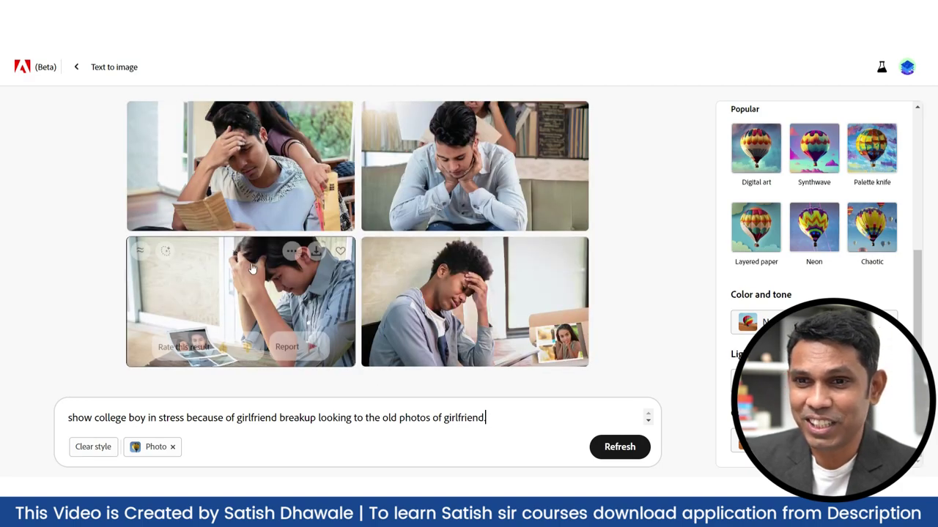
left_click(289, 301)
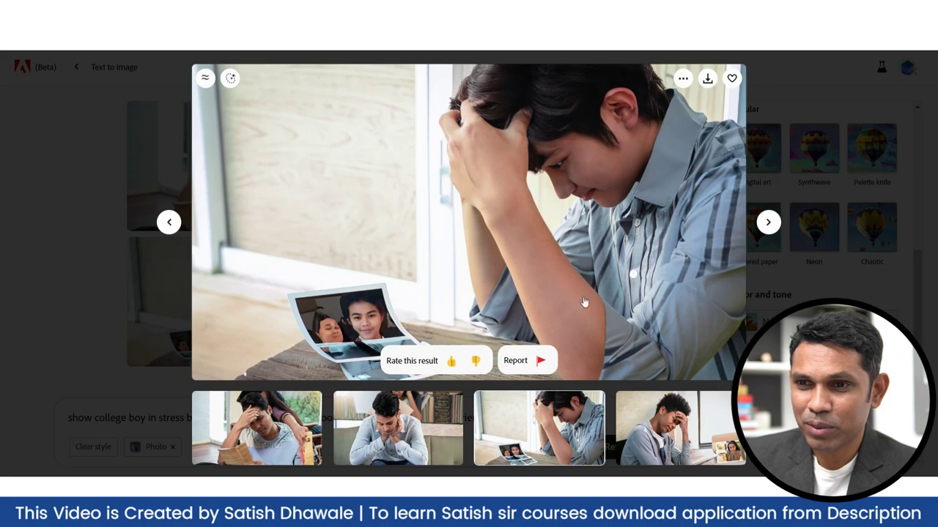
left_click(769, 223)
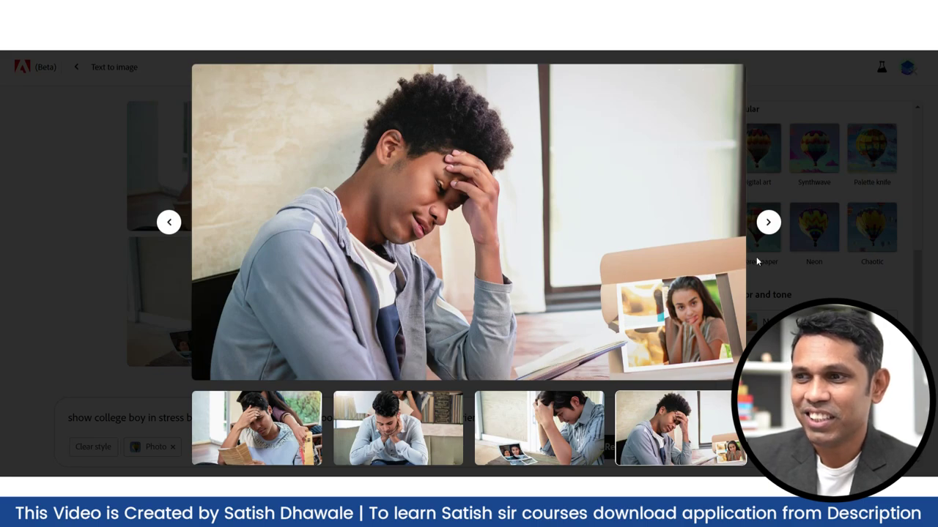
mouse_move(650, 228)
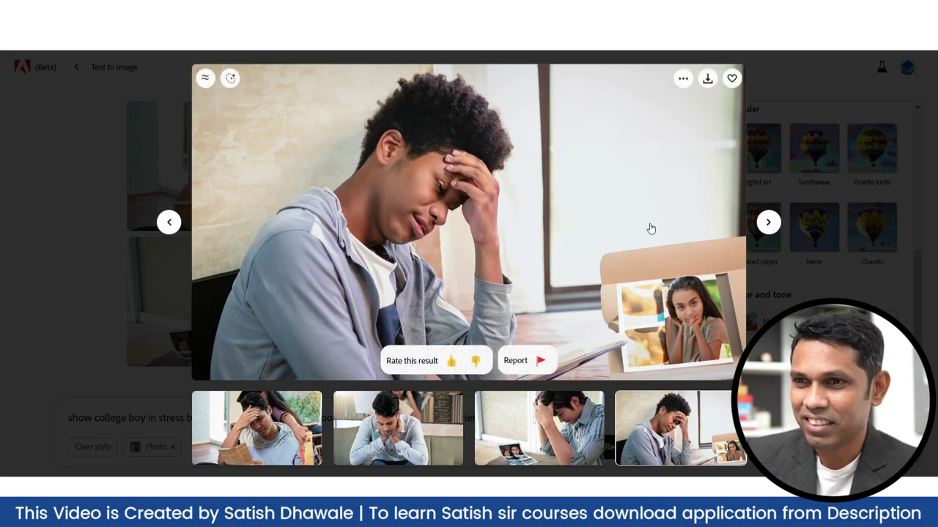
left_click(768, 223)
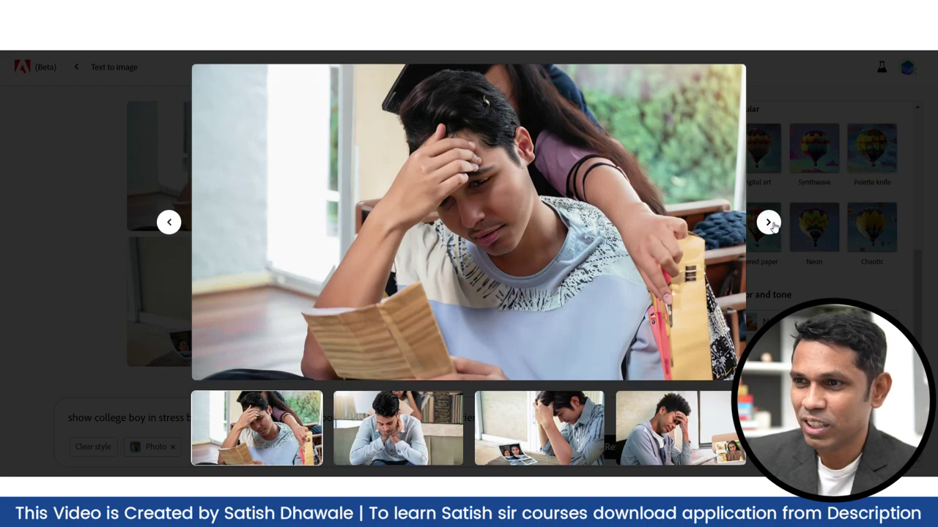
left_click(769, 223)
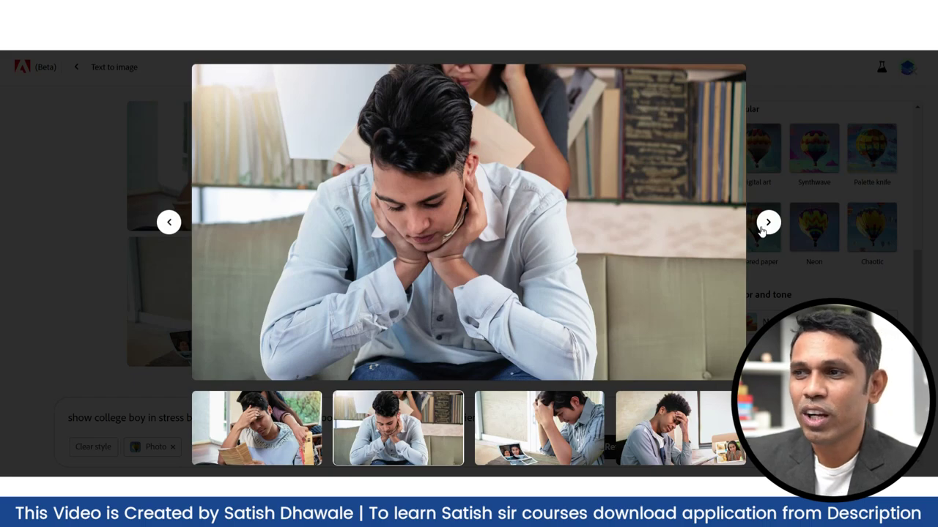
key("Escape")
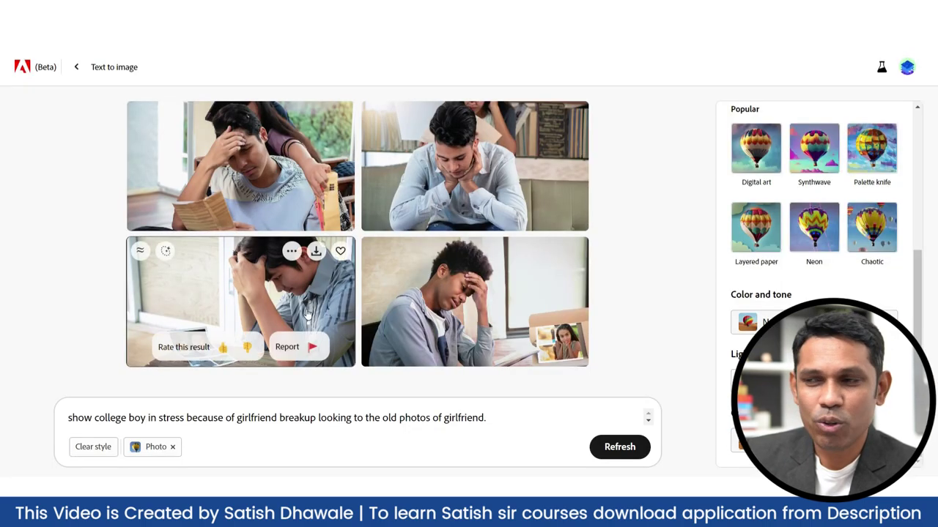
- Re-render the stressed-boy prompt in Art style, then return to the Text to image gallery
scroll(806, 256, "up", 4)
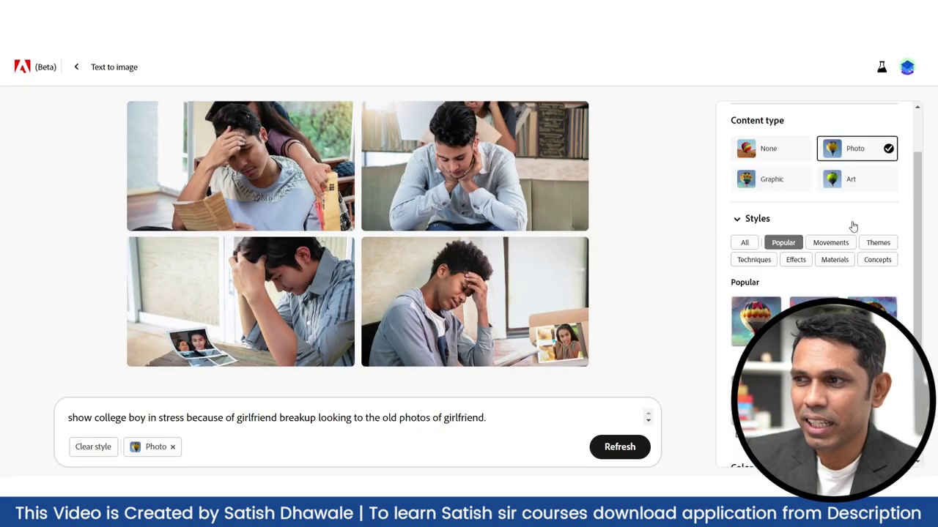
left_click(857, 253)
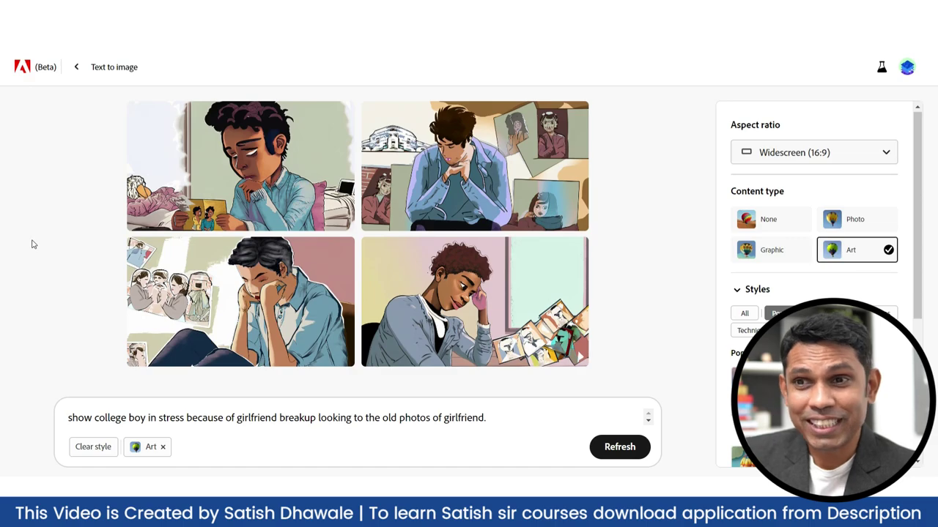
left_click(76, 67)
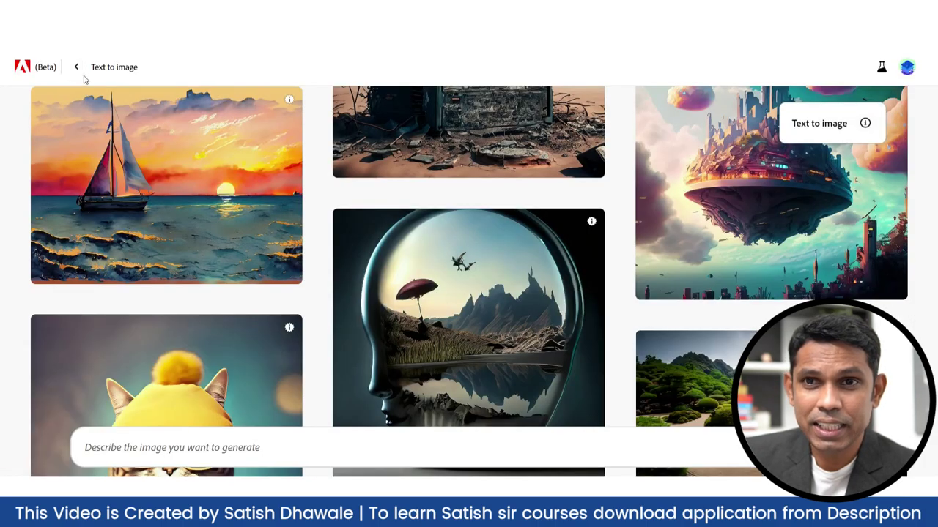
- From the home page, open Generative fill and browse its sample gallery back up to Upload image
left_click(74, 71)
scroll(210, 264, "down", 3)
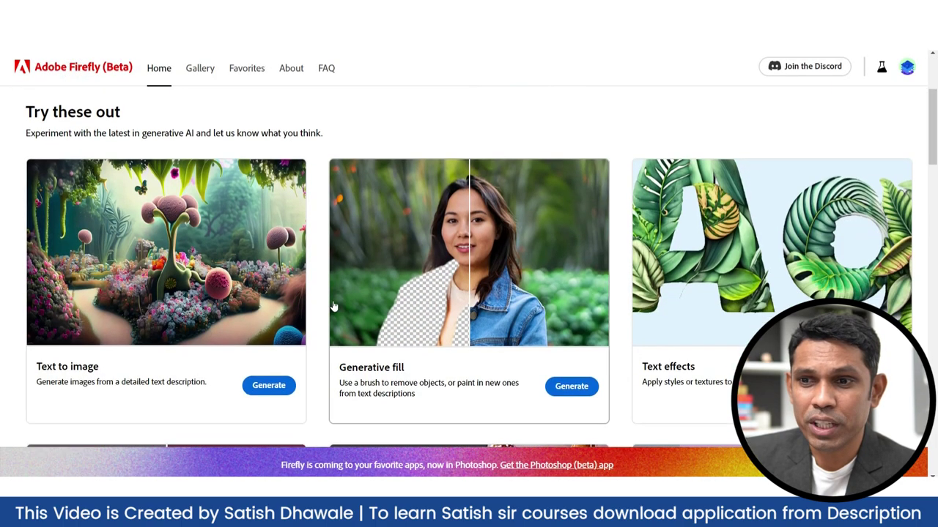
left_click(584, 393)
scroll(581, 394, "down", 2)
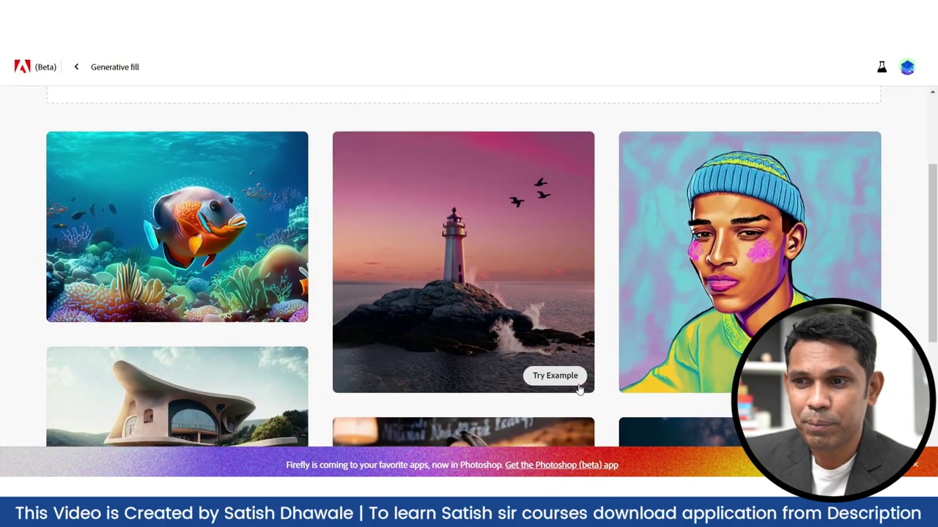
scroll(497, 372, "down", 2)
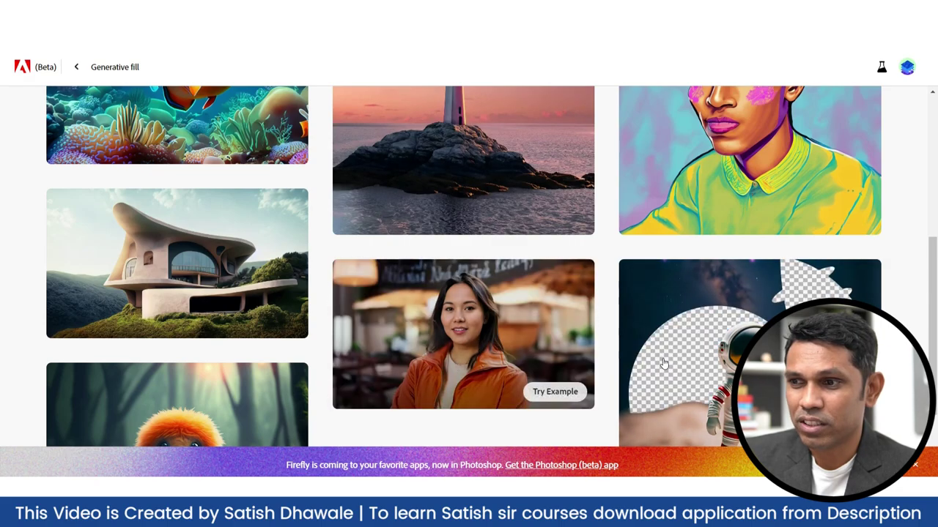
scroll(663, 364, "down", 1)
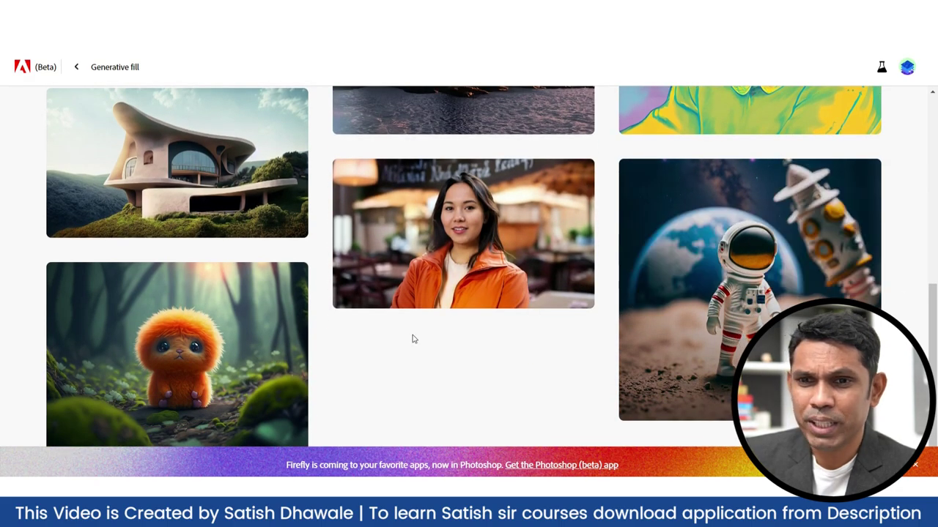
scroll(412, 339, "up", 3)
scroll(366, 330, "up", 2)
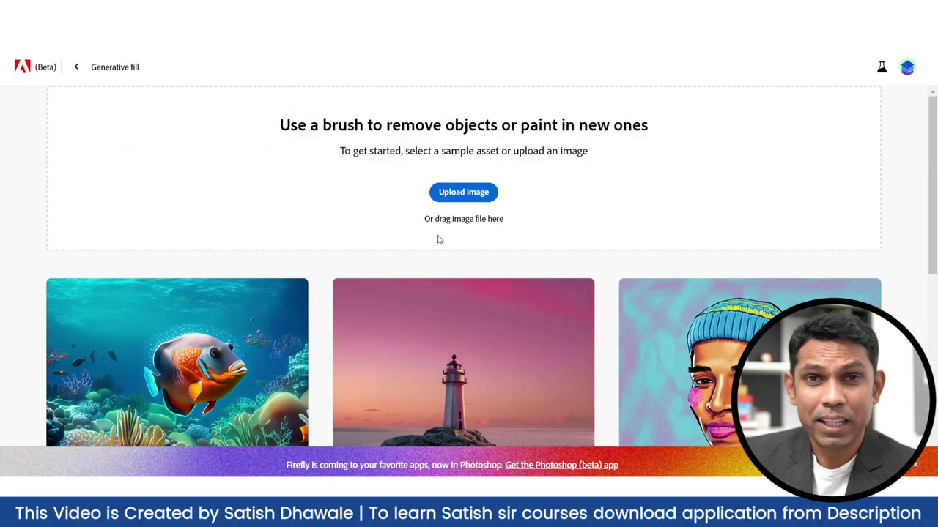
- Upload pexels-pavel-daniliyuk-7120871.jpg from Downloads into the Generative fill editor
left_click(468, 196)
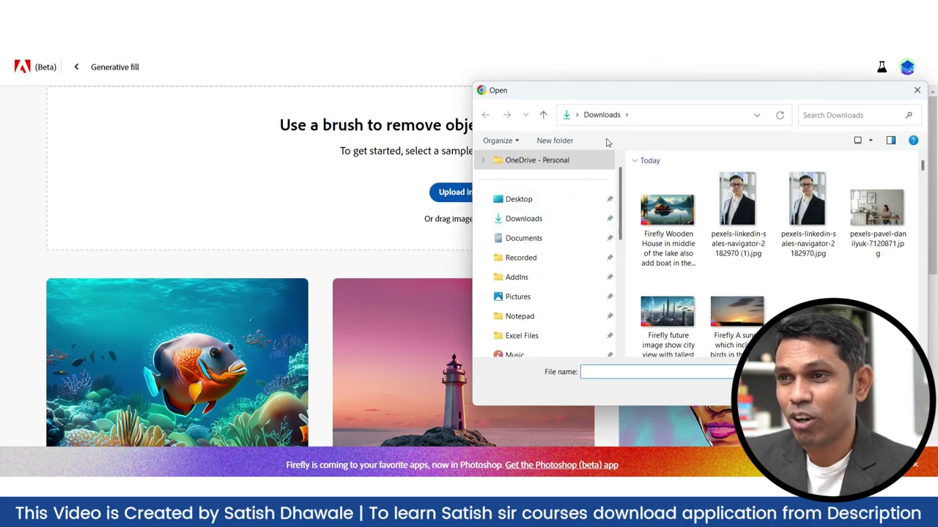
left_click_drag(631, 92, 556, 96)
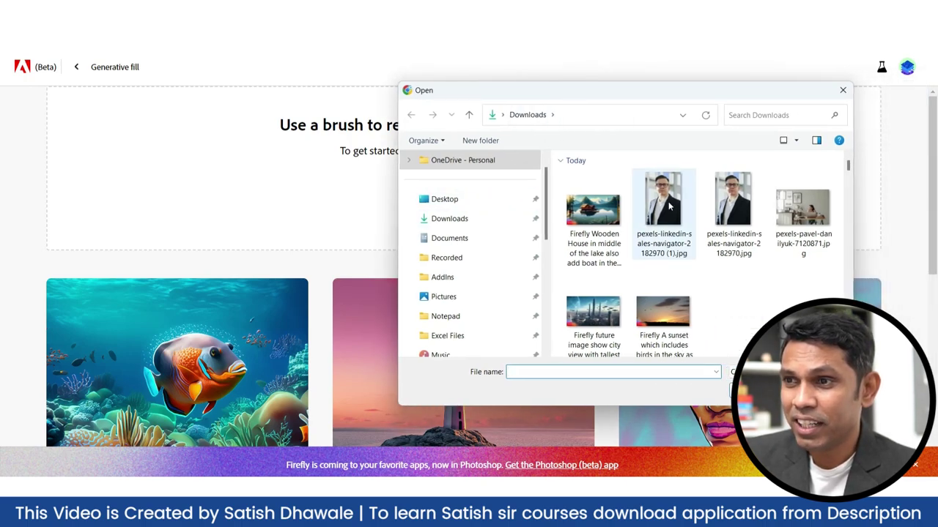
left_click(820, 213)
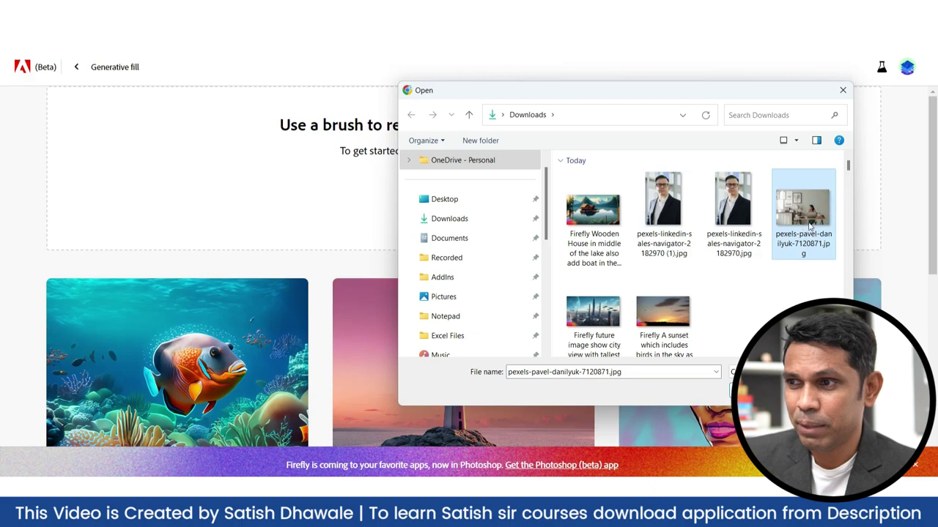
left_click(747, 389)
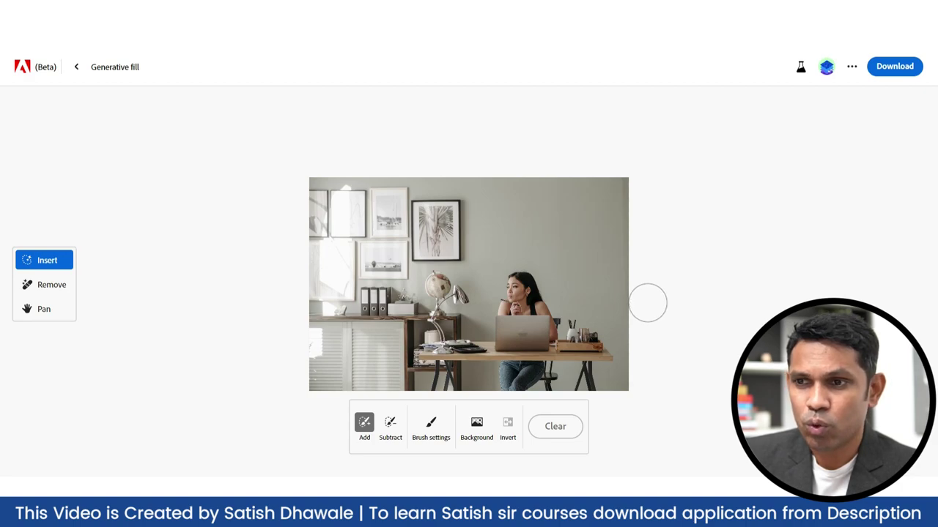
left_click(477, 427)
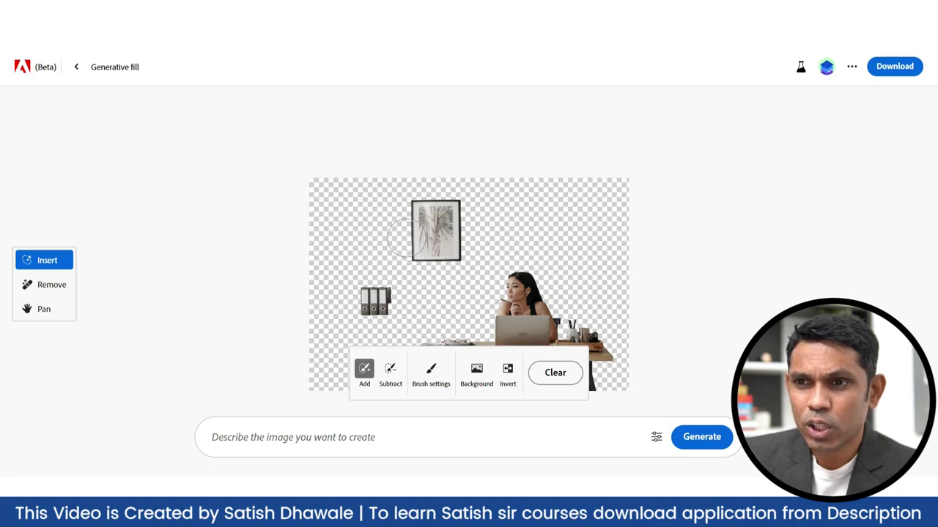
mouse_move(374, 293)
left_mouse_down()
mouse_move(370, 307)
mouse_move(449, 212)
left_mouse_up()
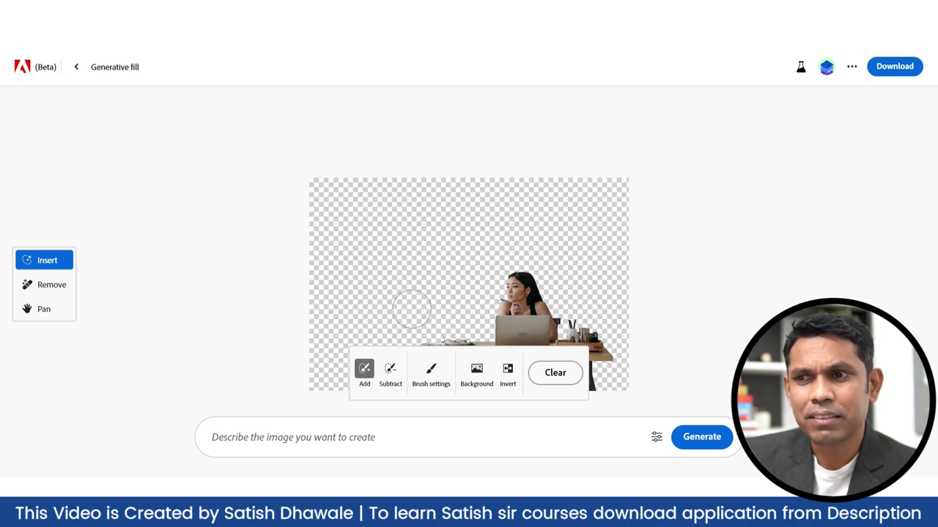
left_click(556, 372)
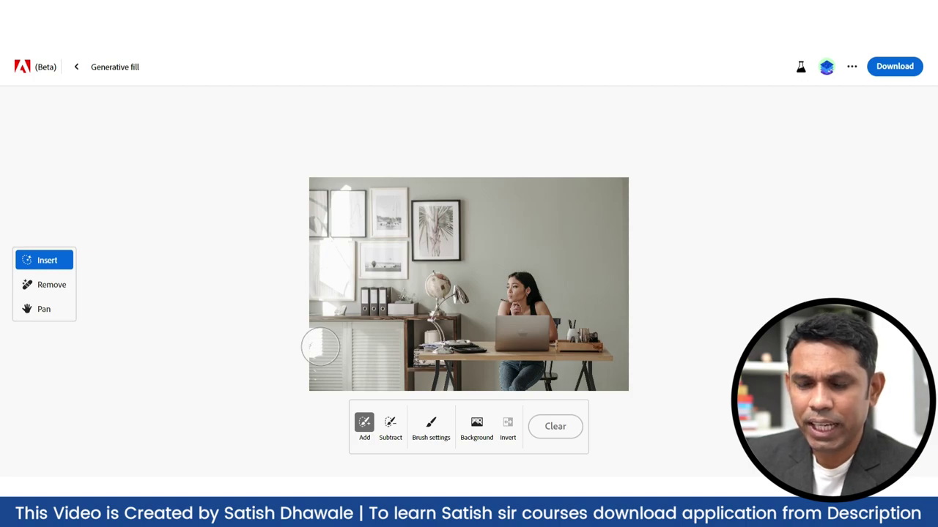
key("bracketright")
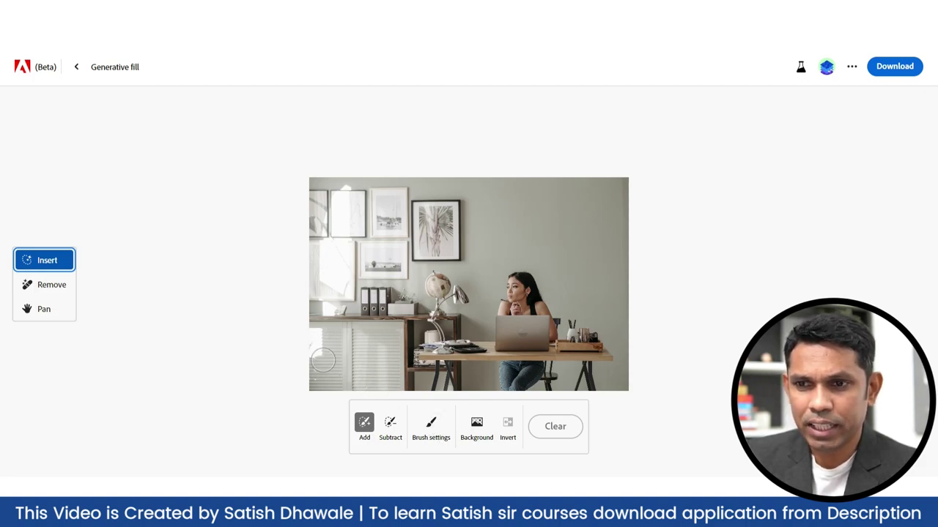
- Mask a strip along the photo's left edge, generate with no prompt, then cancel the variations
left_click_drag(315, 338, 315, 357)
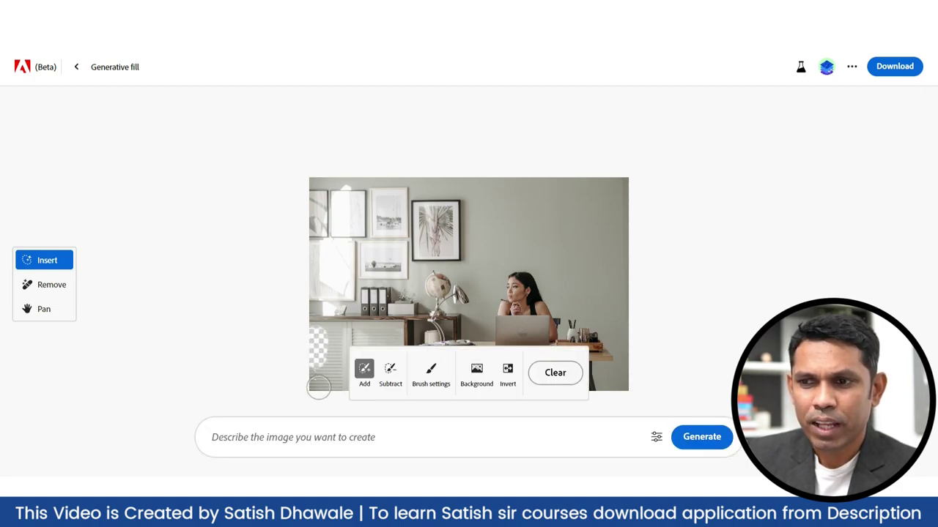
mouse_move(619, 432)
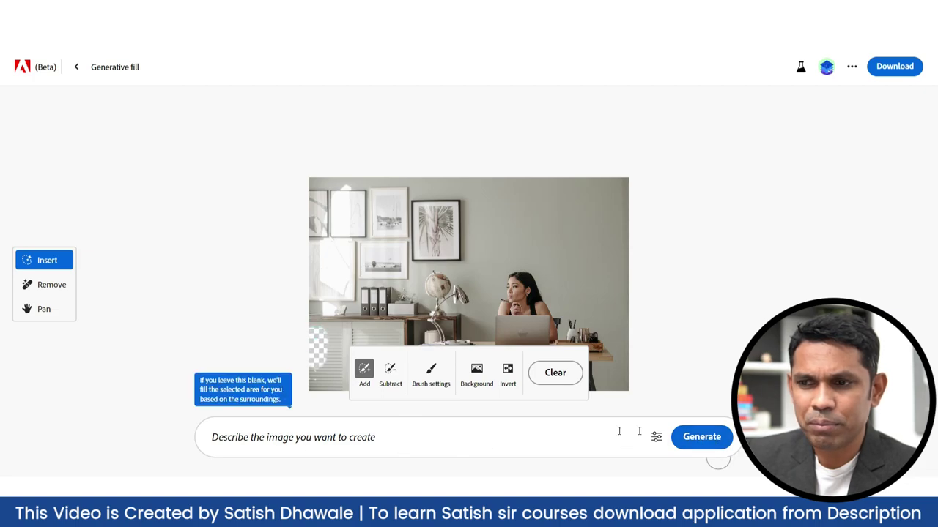
left_click(700, 438)
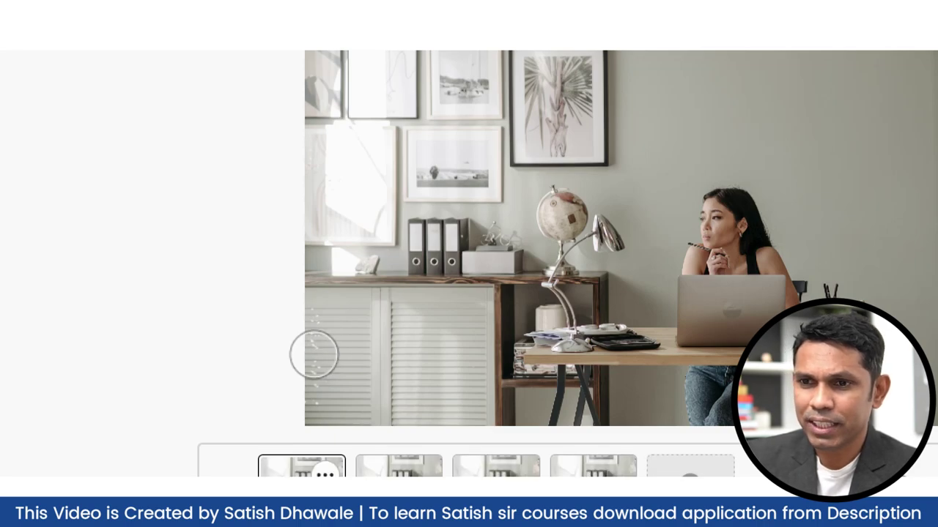
scroll(323, 428, "down", 1)
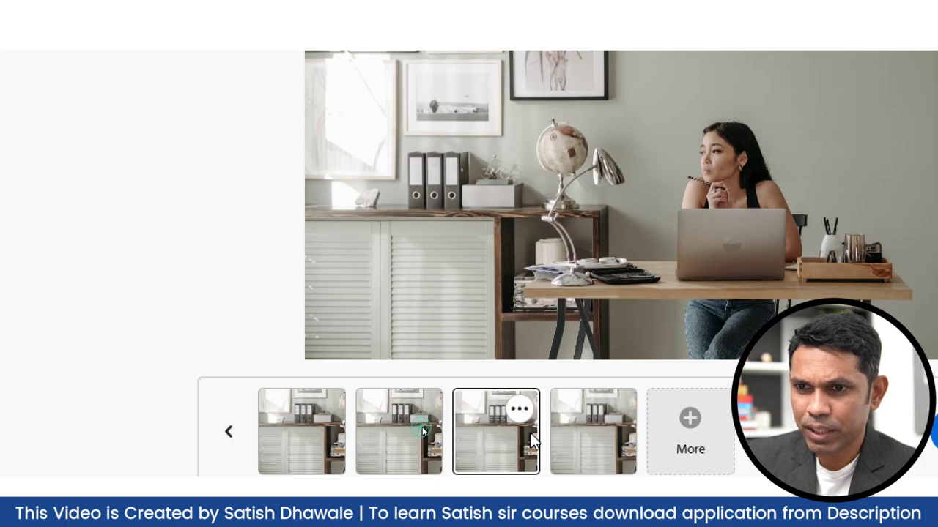
mouse_move(453, 427)
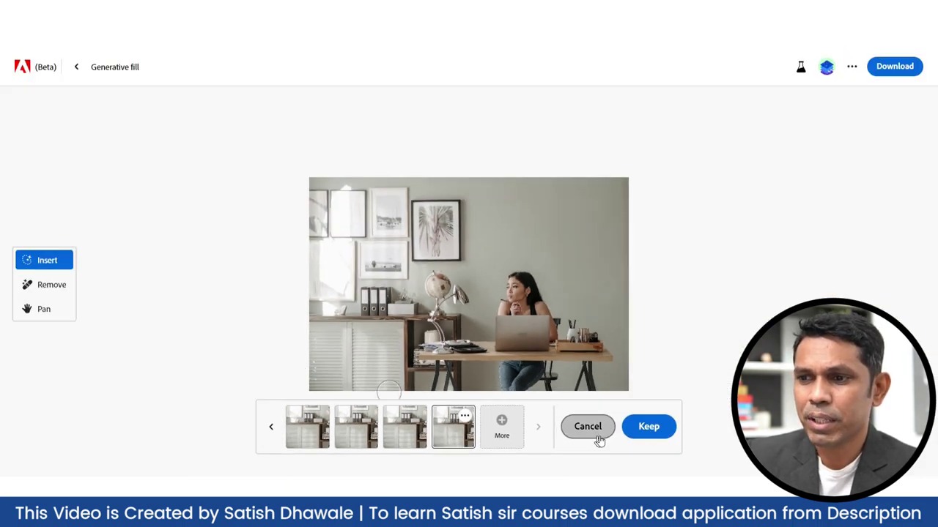
left_click(596, 435)
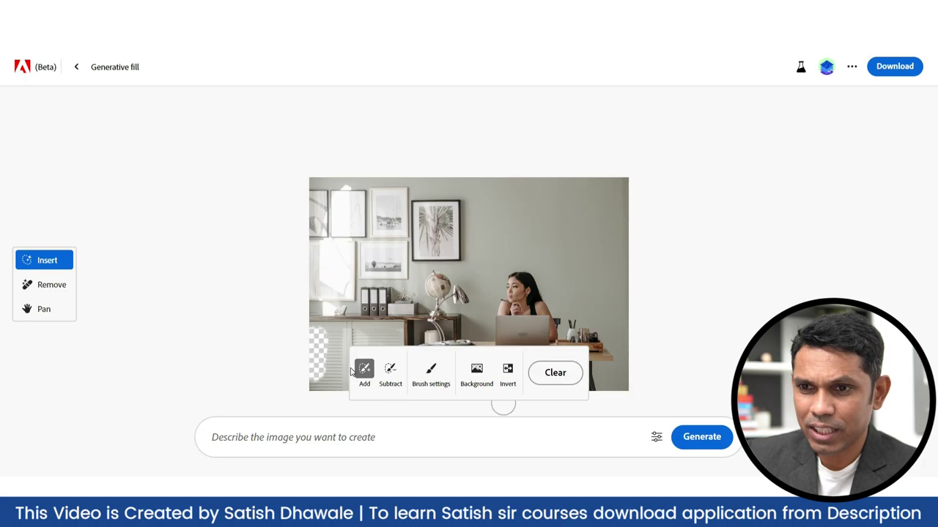
- Mask the cabinet's left edge, generate a fill, keep the variation, and clear the mask
left_click(555, 374)
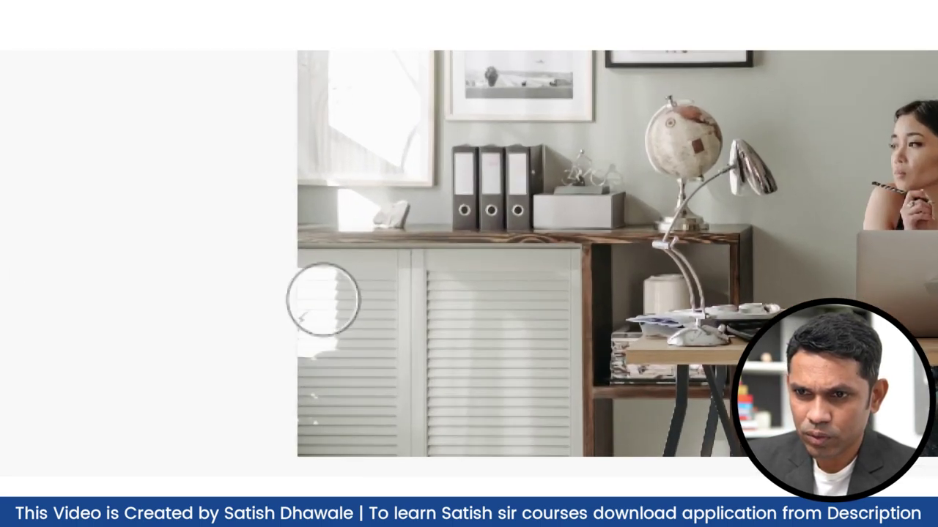
left_click_drag(319, 292, 315, 400)
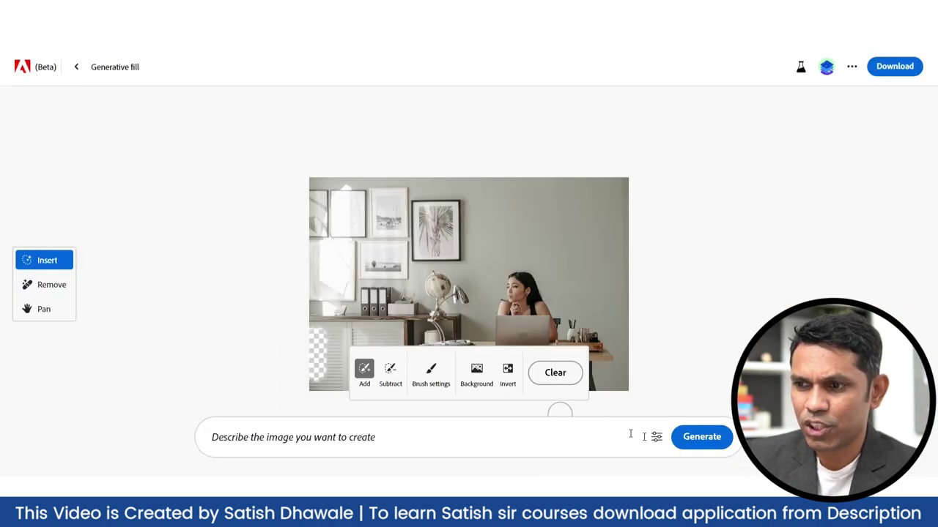
left_click(701, 435)
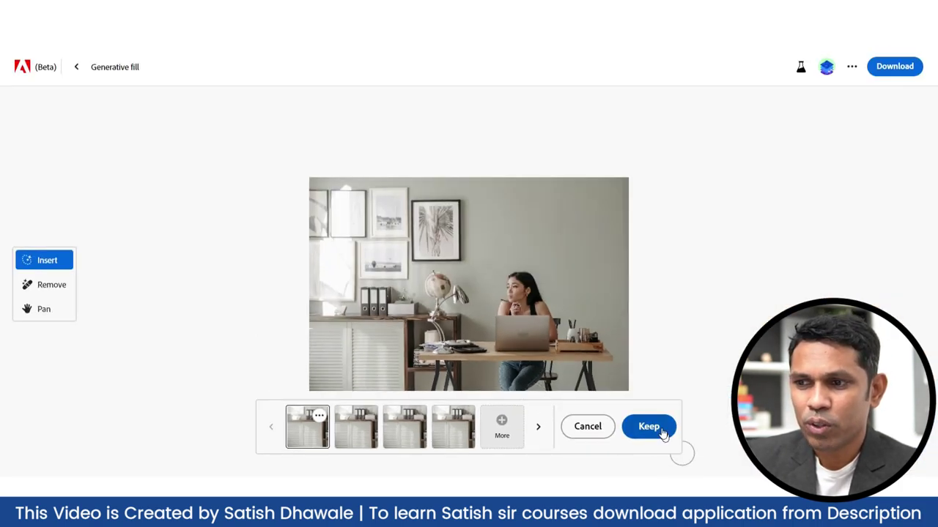
left_click(599, 428)
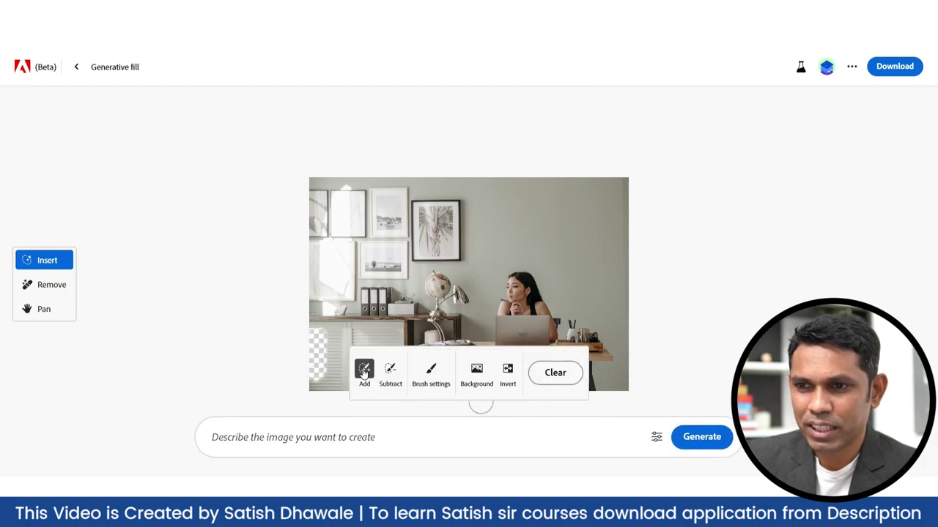
left_click(557, 375)
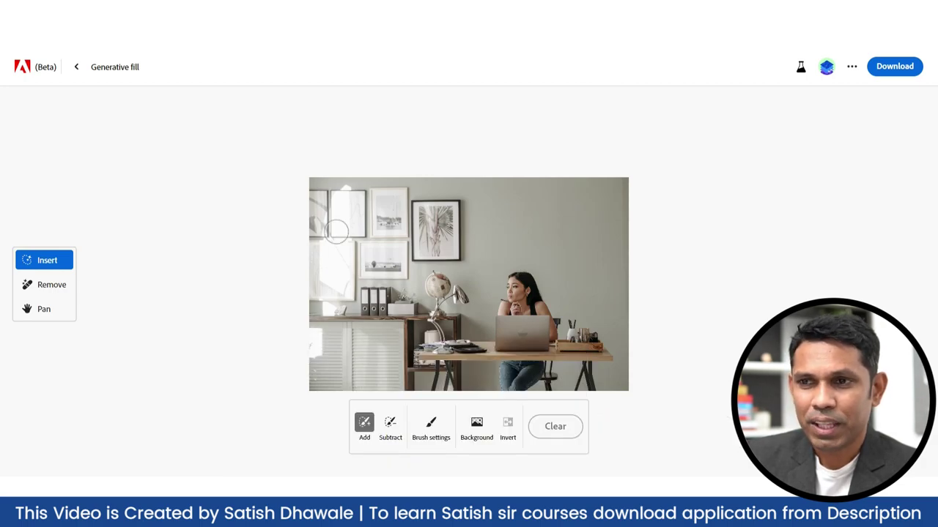
- Mask the photo's background, including the framed picture, and paste an office background description
left_click(480, 423)
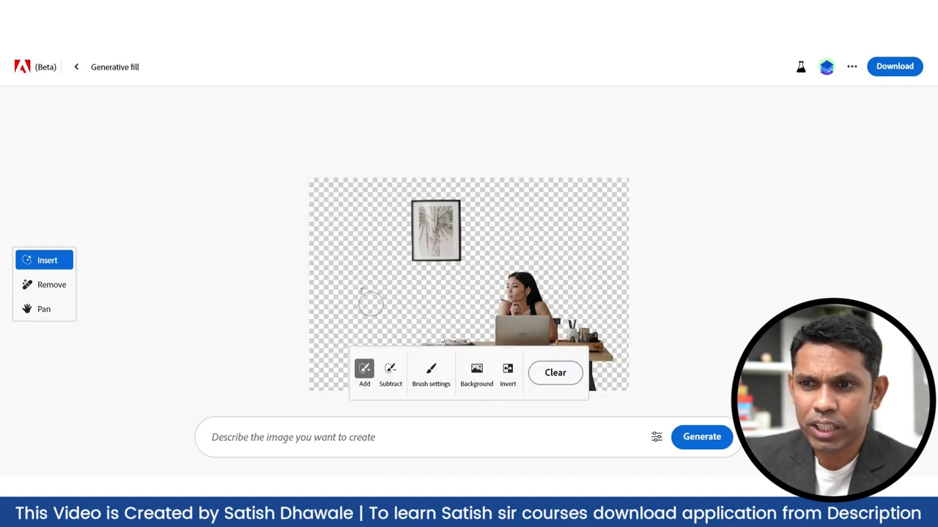
mouse_move(438, 274)
left_mouse_down()
mouse_move(435, 223)
mouse_move(467, 233)
left_mouse_up()
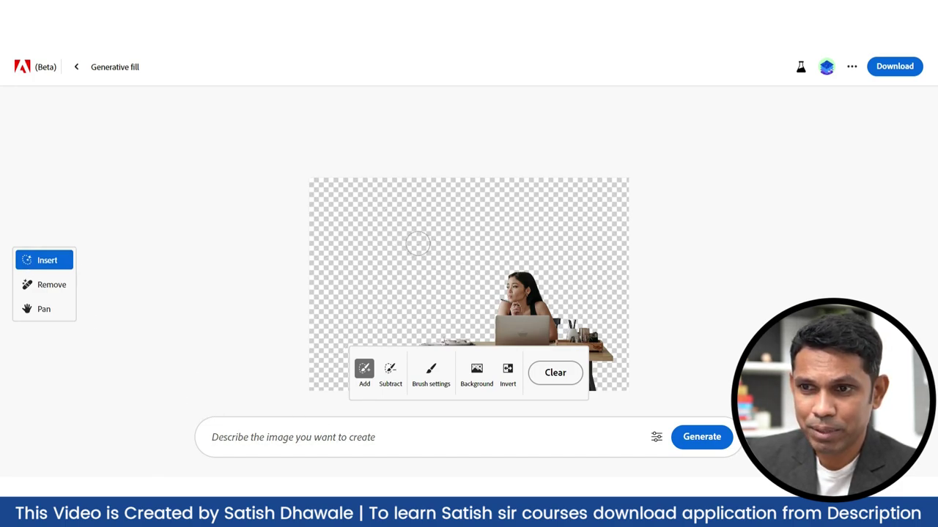
left_click(264, 437)
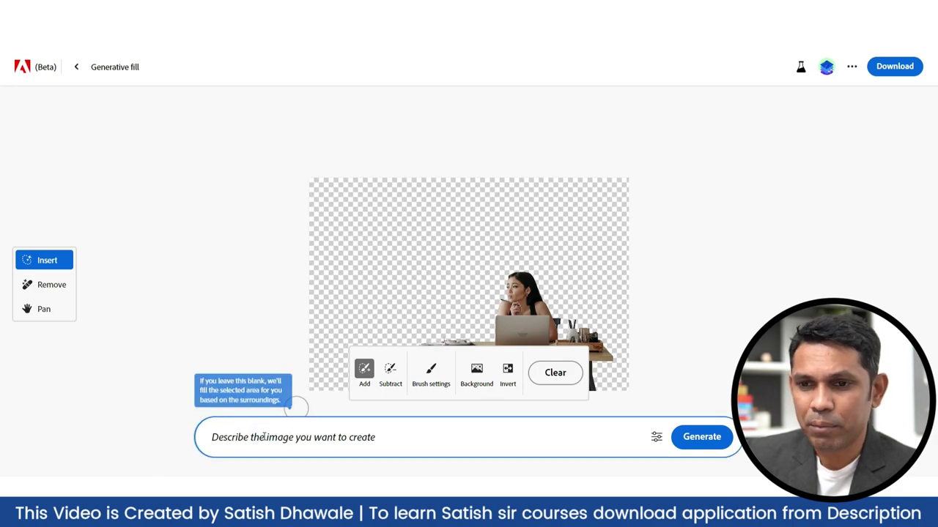
type("add office background some employees are working on computer in the background of this image that background should be with blur effect")
- Edit the background prompt's wording, including the 'with blur effect' phrase
left_click(186, 437)
left_click(314, 437)
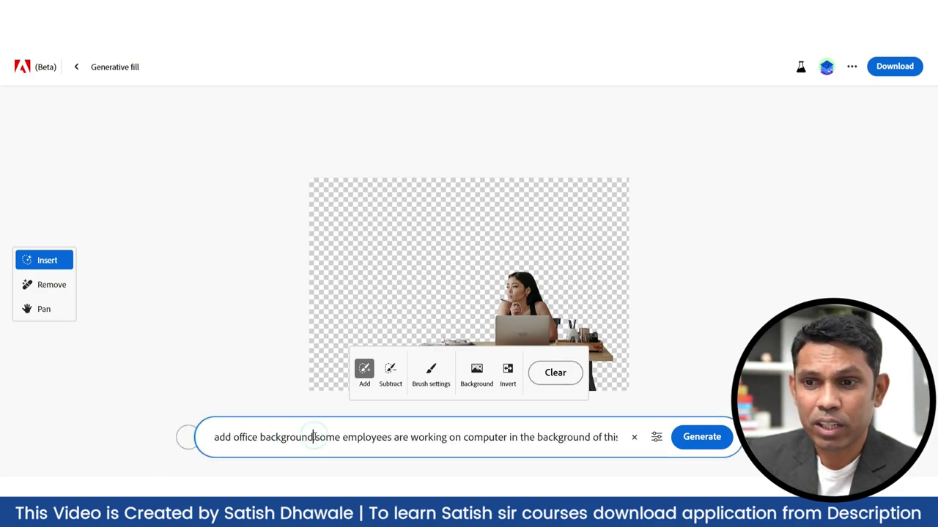
left_click_drag(313, 438, 637, 451)
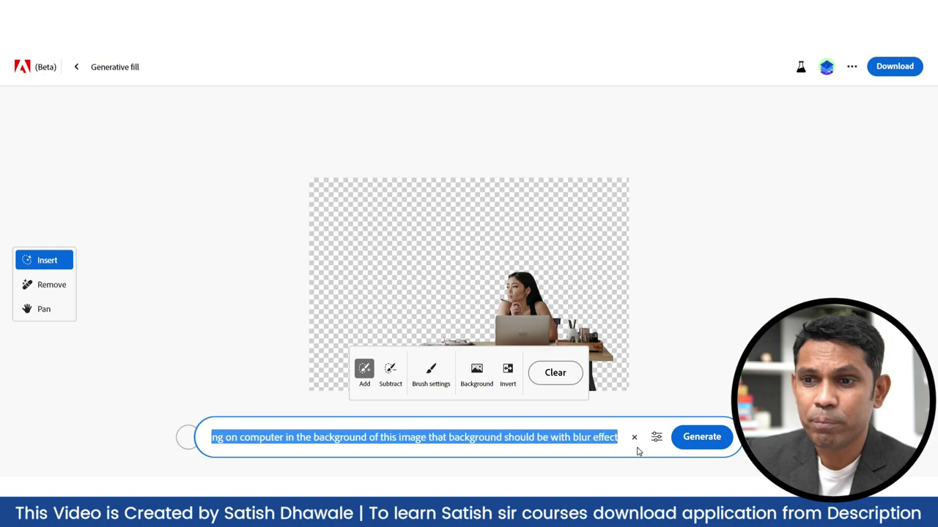
left_click_drag(621, 450, 596, 447)
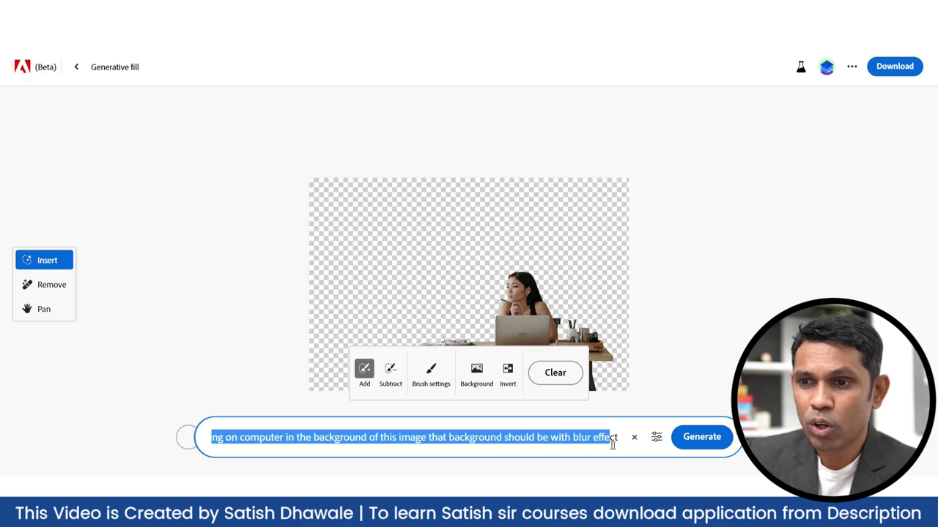
left_click(570, 438)
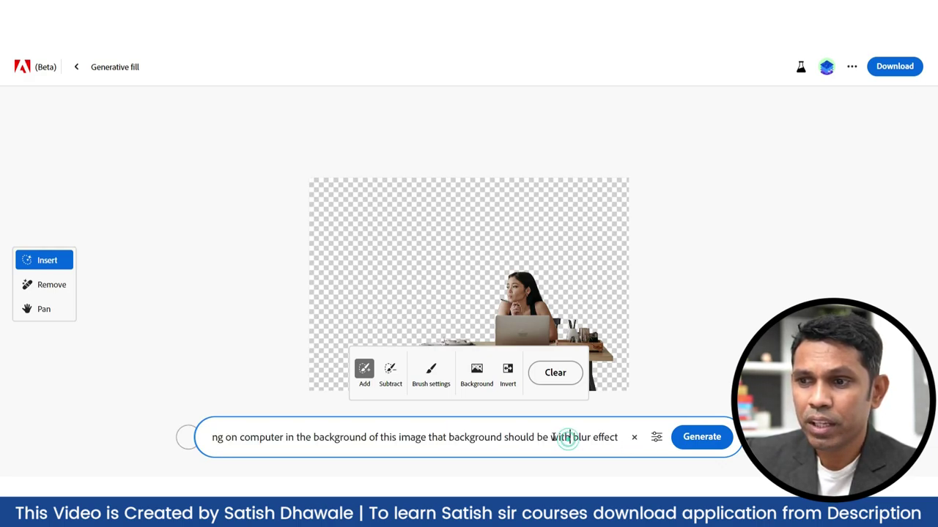
double_click(568, 437)
left_click_drag(570, 438, 657, 446)
- Generate new office backgrounds, preview the four variations, then discard them
left_click(699, 442)
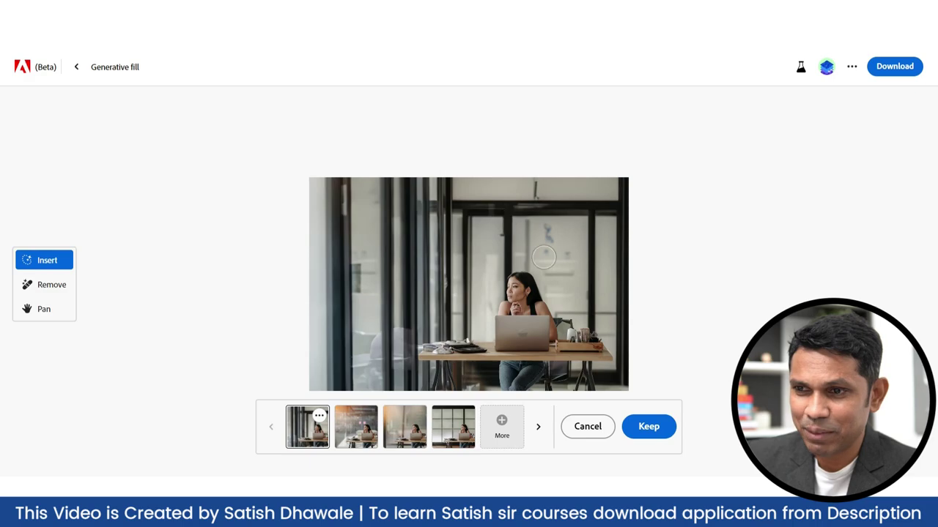
left_click(355, 432)
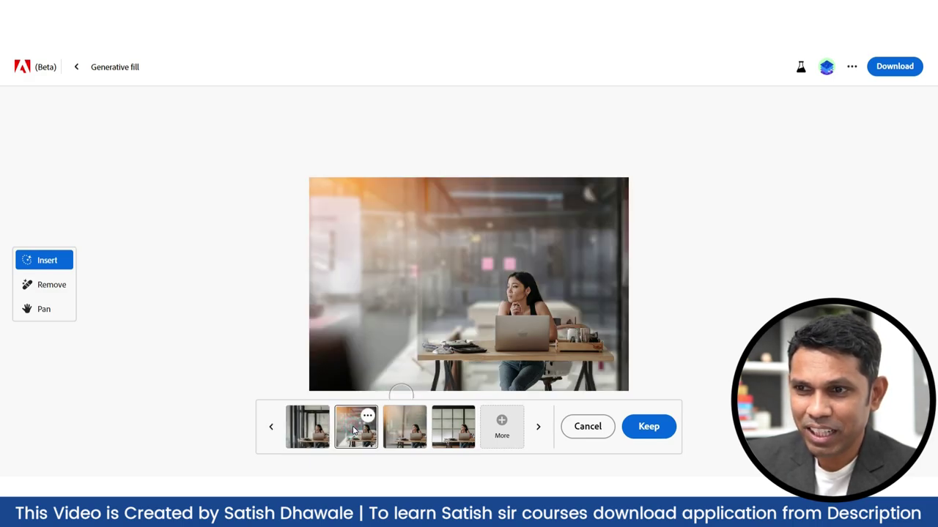
left_click(407, 430)
left_click(441, 435)
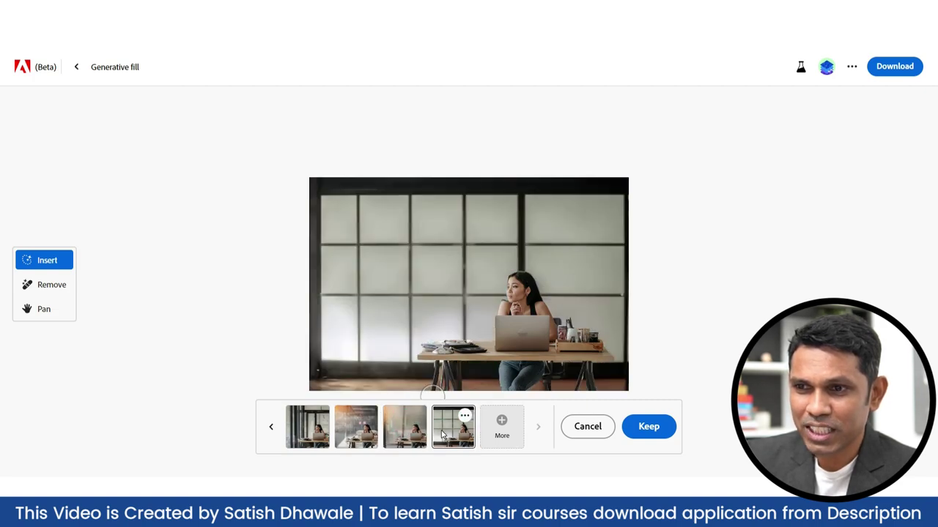
left_click(323, 435)
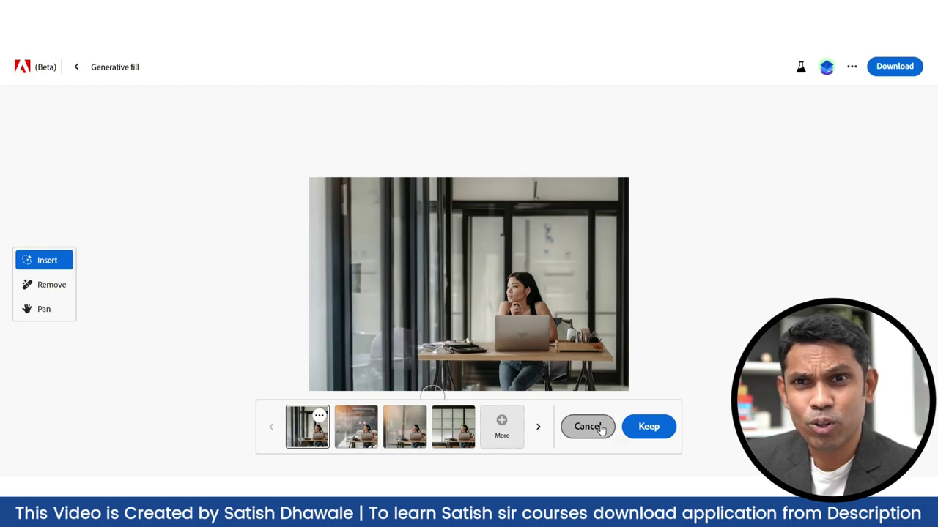
left_click(76, 68)
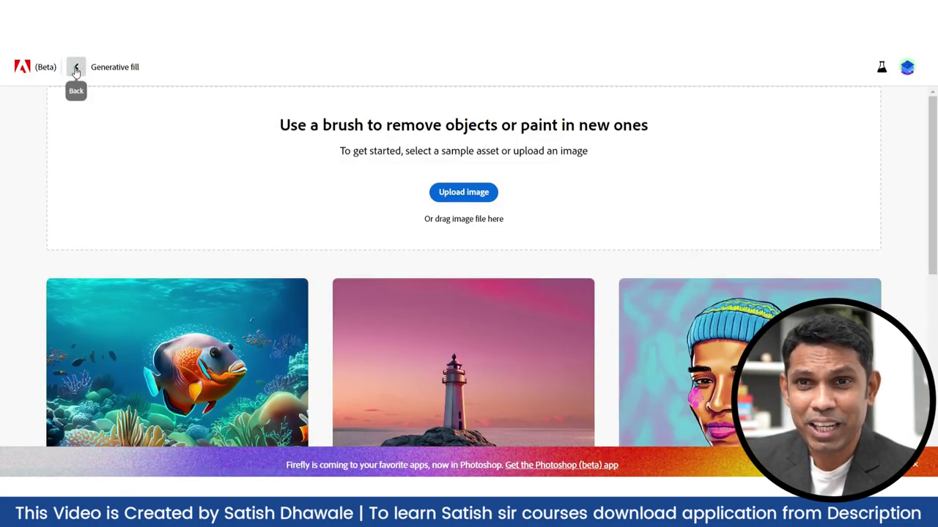
- Reopen Generative fill and upload the man's portrait photo
left_click(76, 67)
scroll(382, 271, "down", 4)
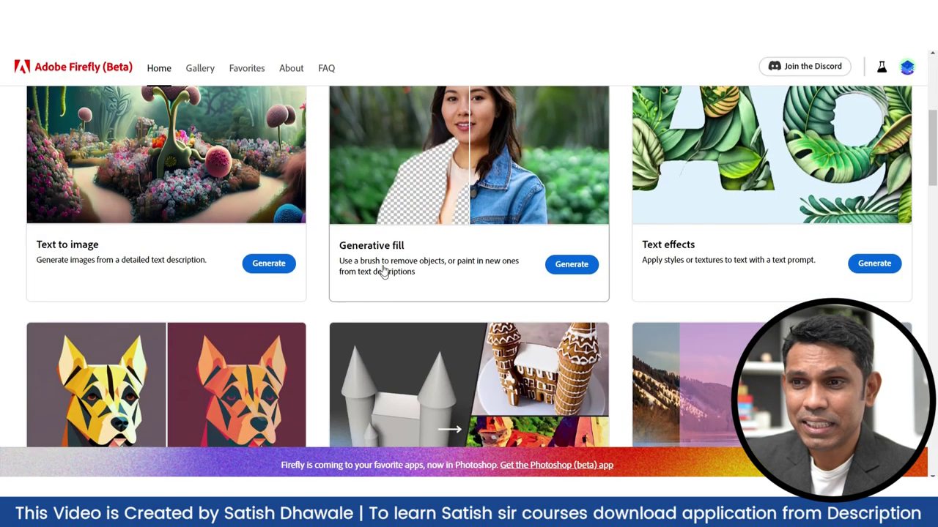
left_click(548, 269)
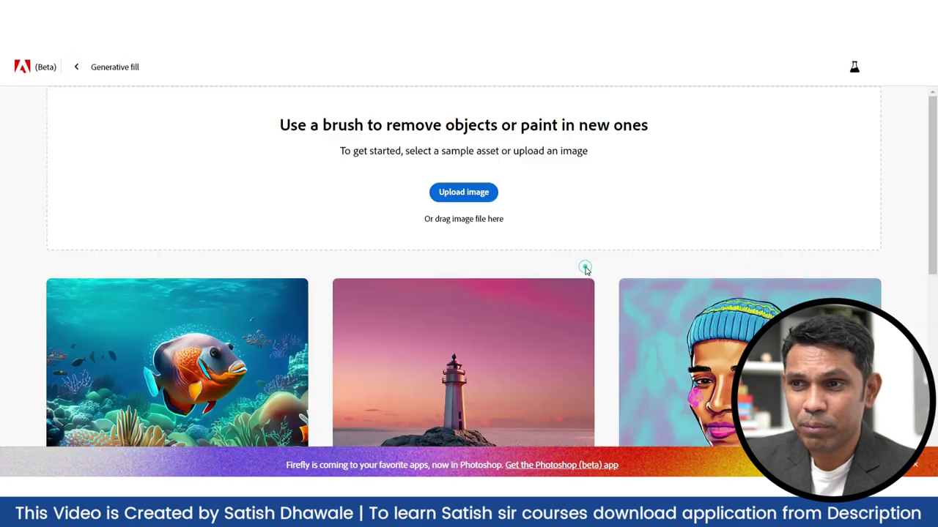
left_click(479, 213)
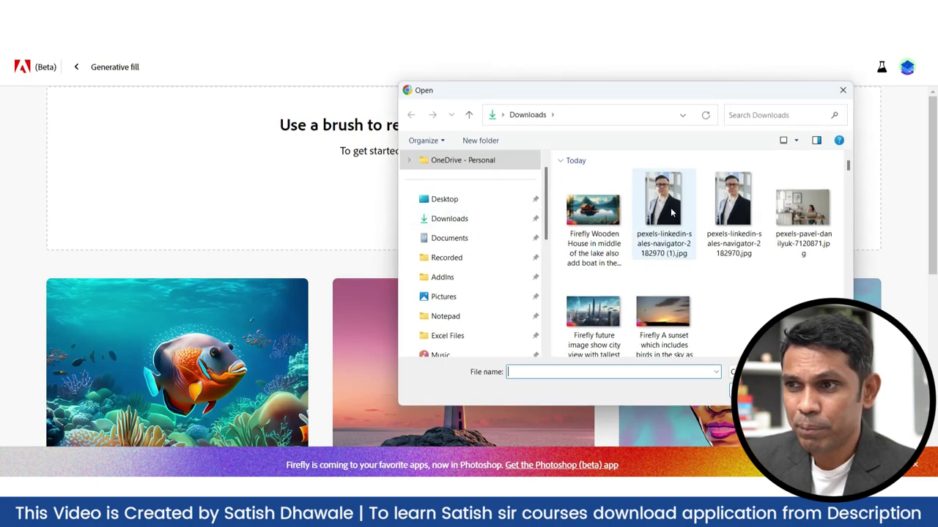
double_click(663, 209)
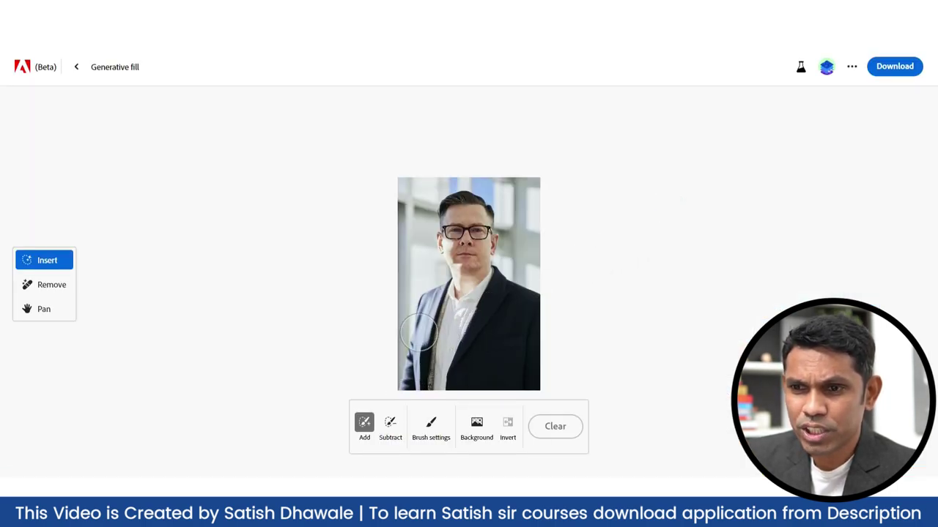
- Adjust brush size, mask the man's jacket, and enter the prompt 'add police jacket'
left_click(435, 430)
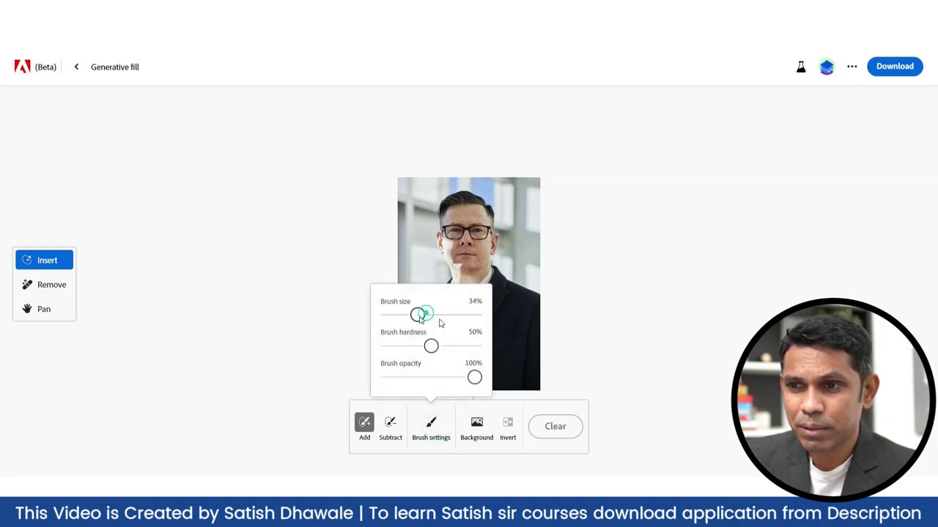
mouse_move(494, 321)
left_mouse_down()
mouse_move(465, 378)
mouse_move(469, 359)
left_mouse_up()
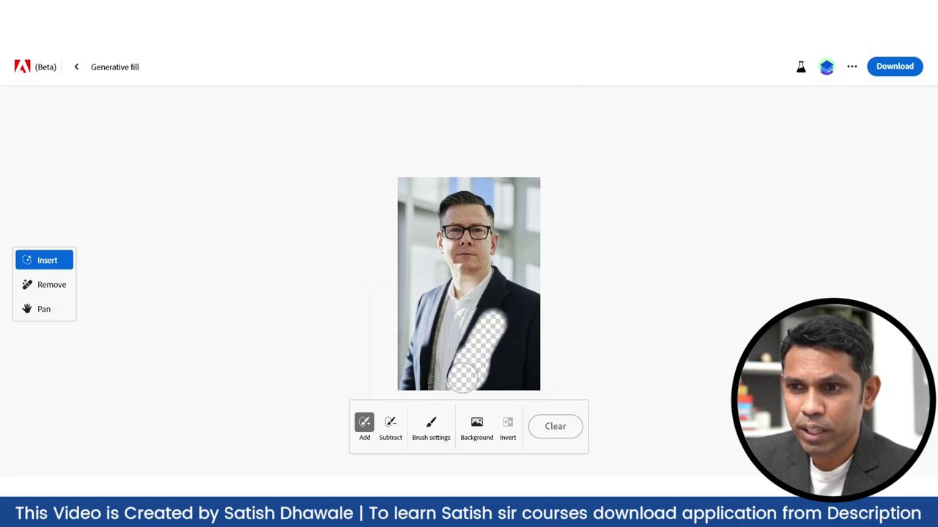
mouse_move(462, 380)
left_mouse_down()
mouse_move(479, 320)
mouse_move(507, 288)
mouse_move(531, 317)
mouse_move(510, 368)
mouse_move(508, 310)
mouse_move(491, 385)
mouse_move(546, 381)
left_mouse_up()
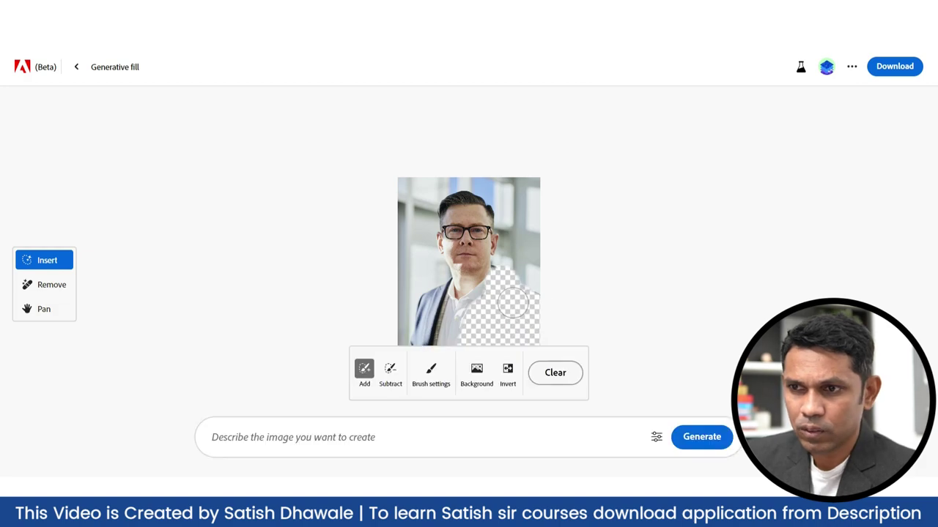
mouse_move(512, 302)
left_mouse_down()
mouse_move(425, 315)
mouse_move(446, 308)
left_mouse_up()
left_click(296, 433)
type("ad")
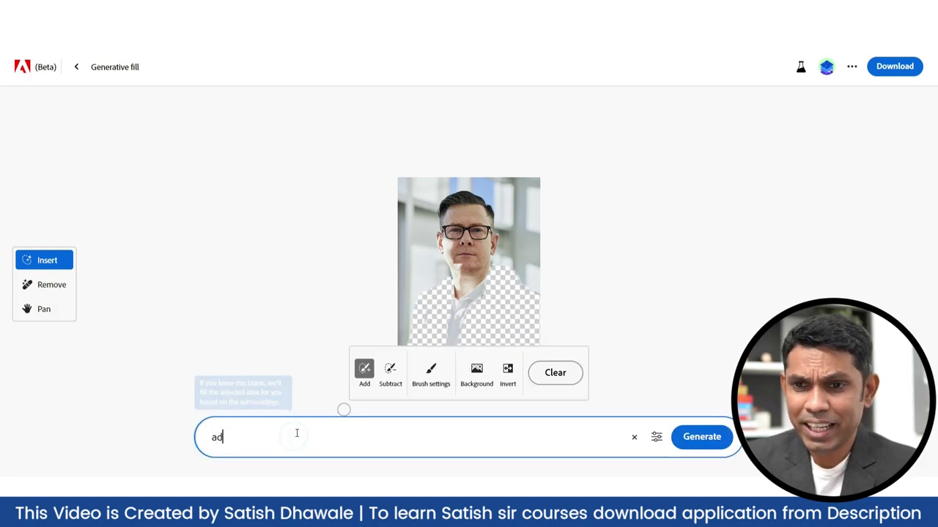
type("d police jacket")
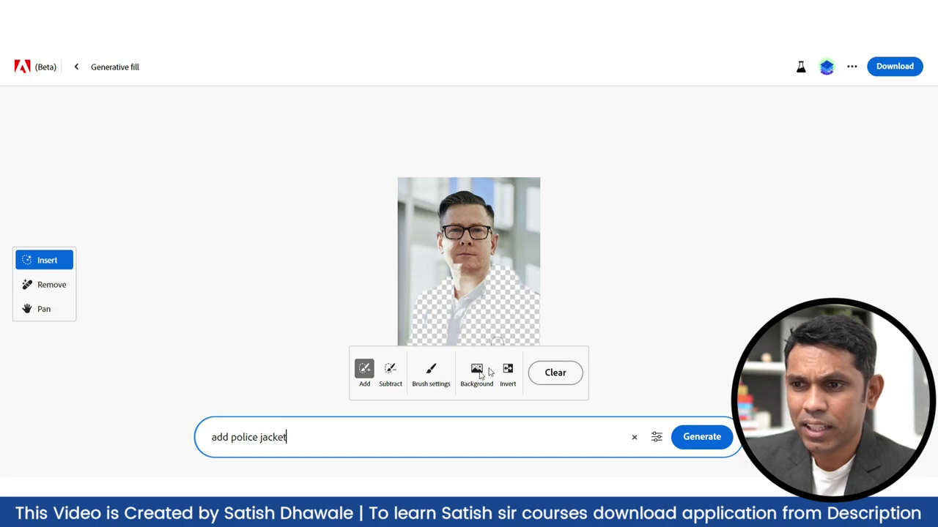
- Generate police jacket fills, compare the four variations, then go back to the home page
left_click(712, 438)
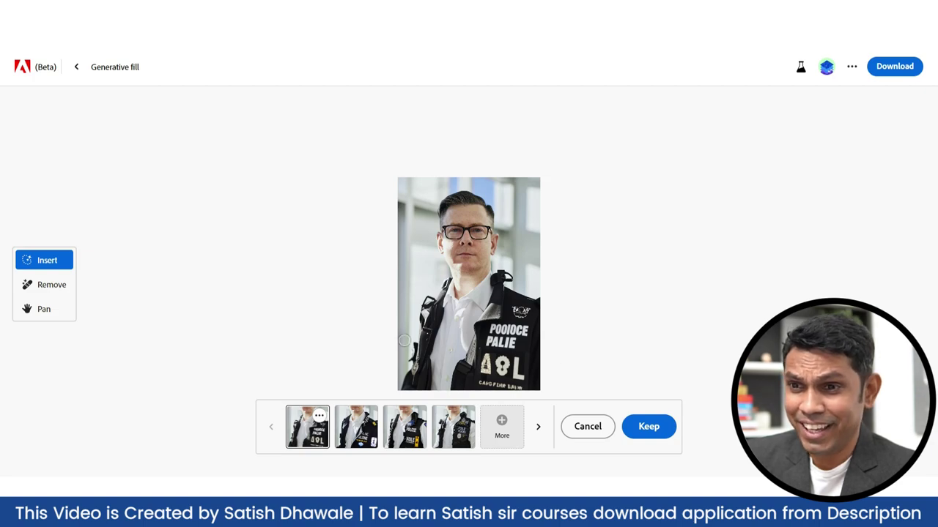
left_click(353, 439)
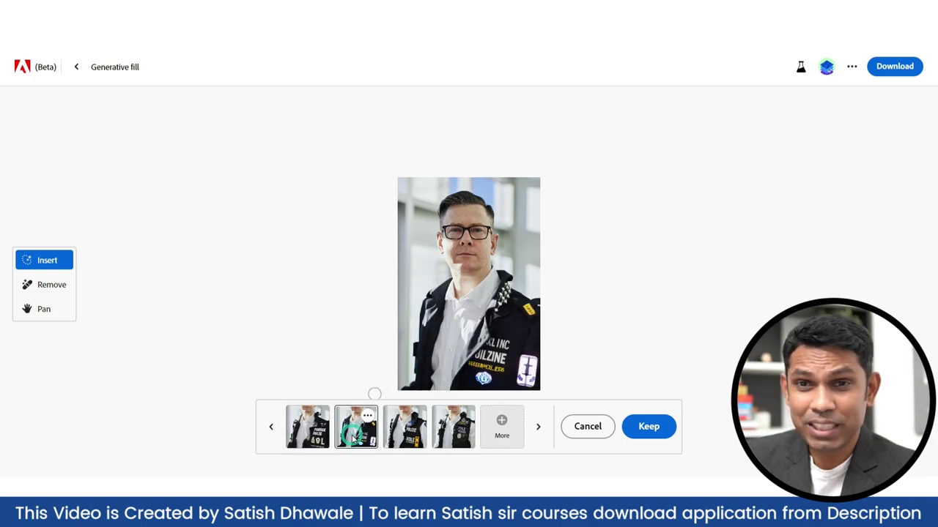
left_click(396, 434)
left_click(443, 436)
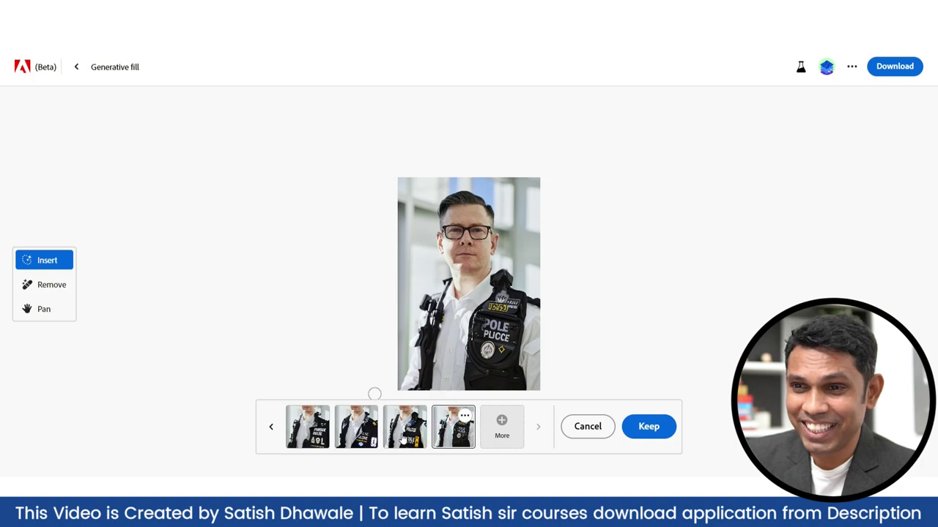
left_click(403, 436)
left_click(364, 436)
left_click(314, 436)
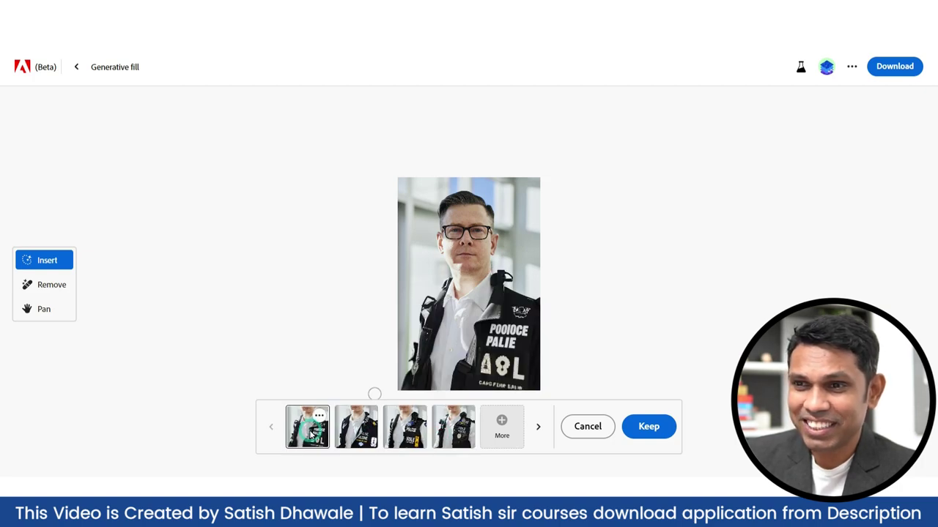
left_click(400, 433)
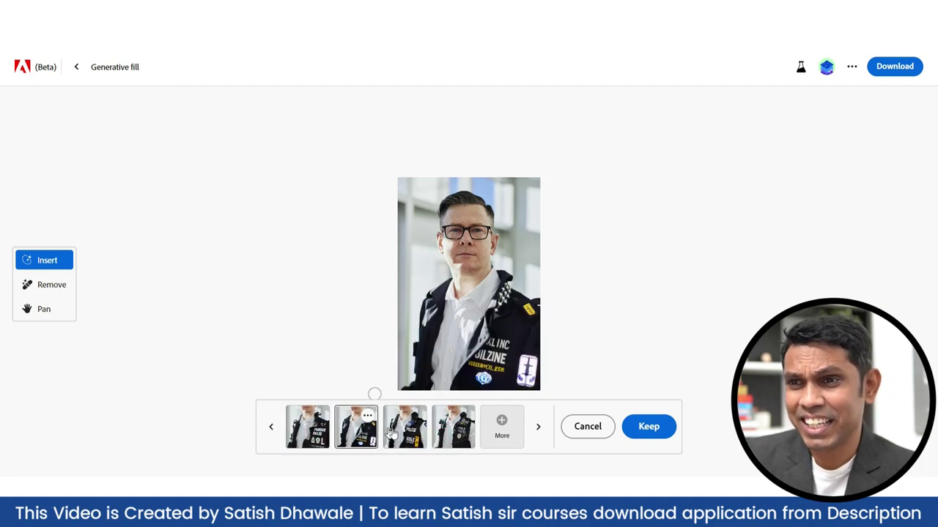
left_click(454, 436)
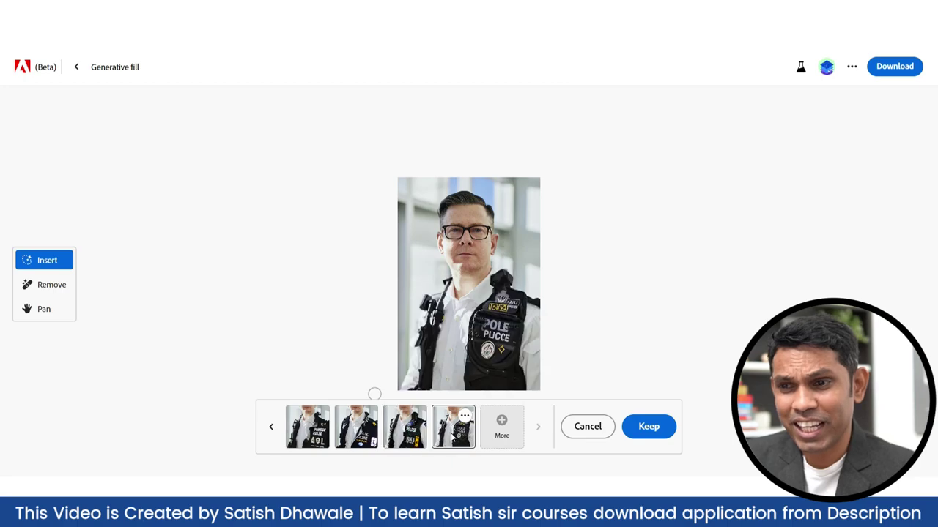
left_click(75, 71)
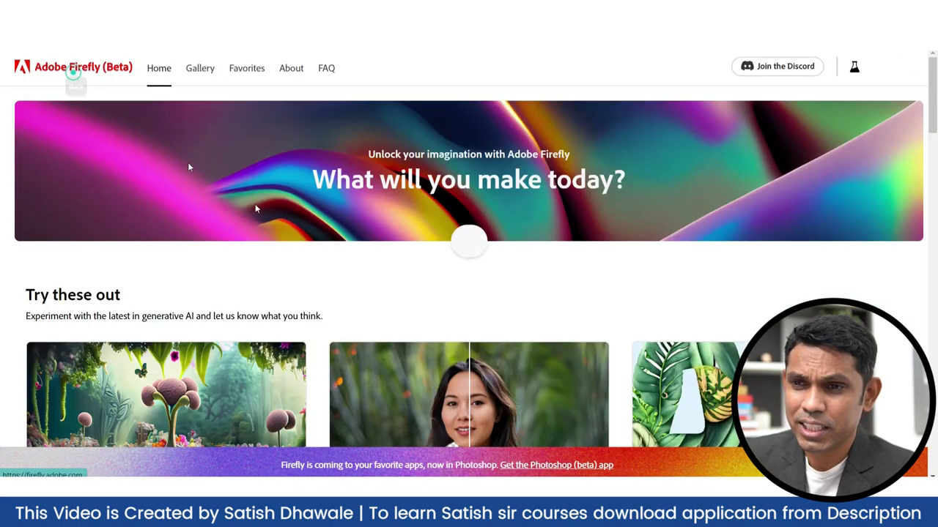
scroll(375, 270, "down", 5)
scroll(747, 257, "down", 1)
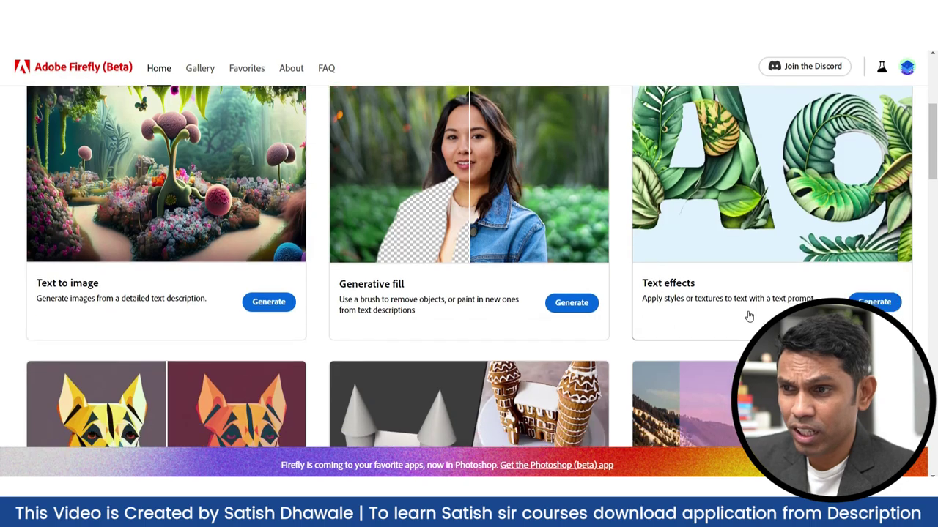
scroll(747, 312, "down", 2)
scroll(134, 255, "down", 3)
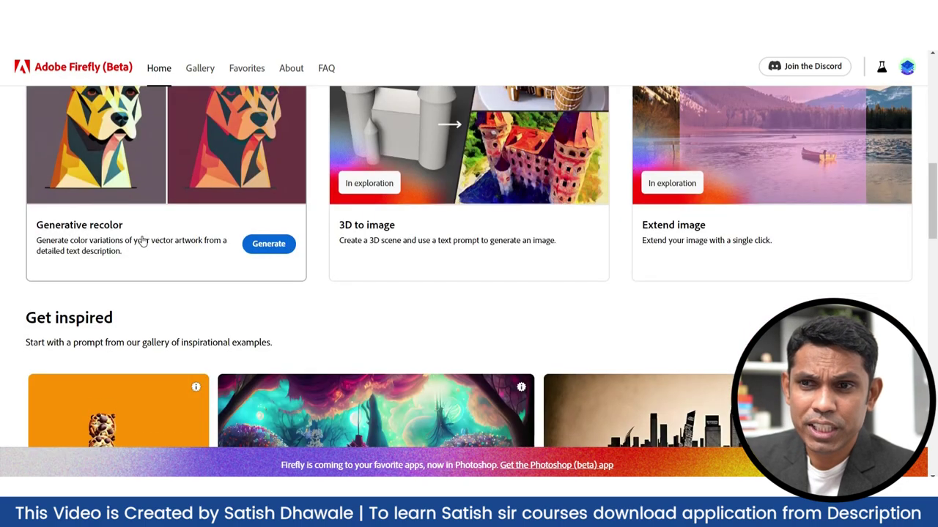
scroll(205, 299, "up", 2)
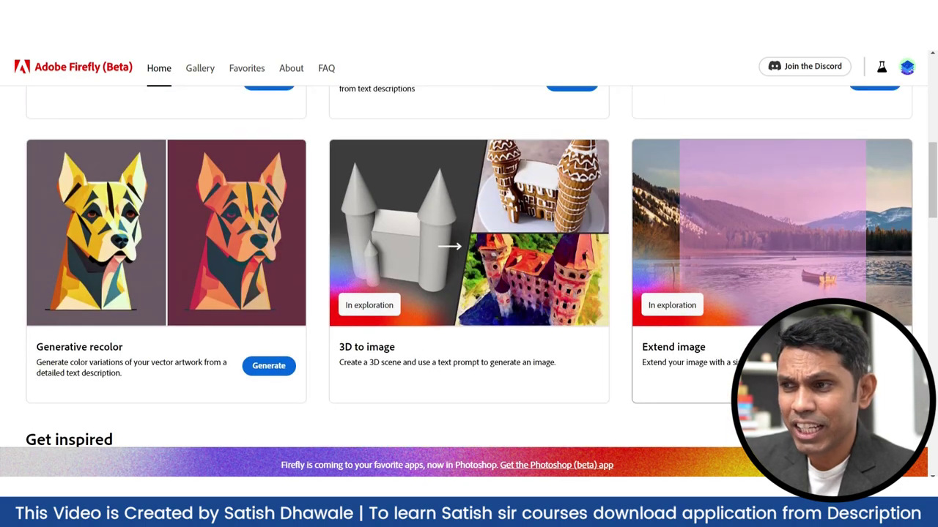
scroll(414, 370, "up", 3)
scroll(469, 293, "up", 4)
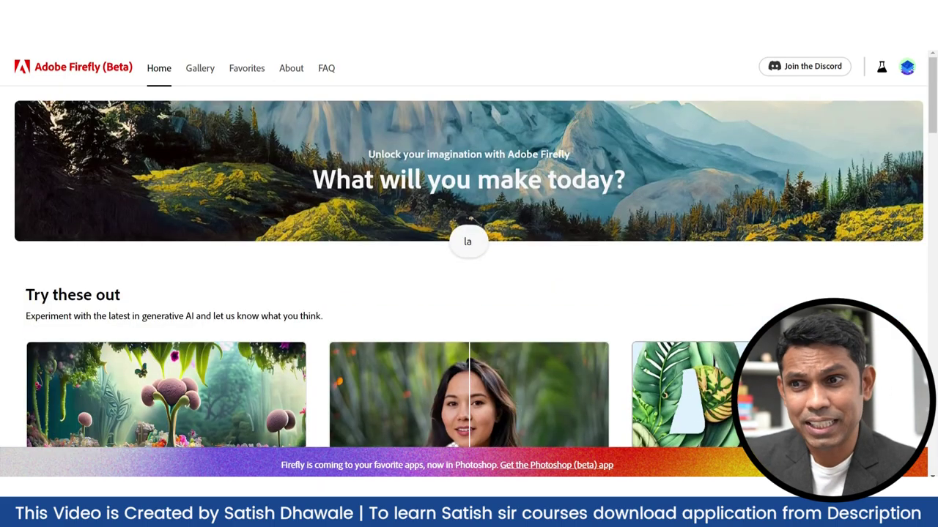